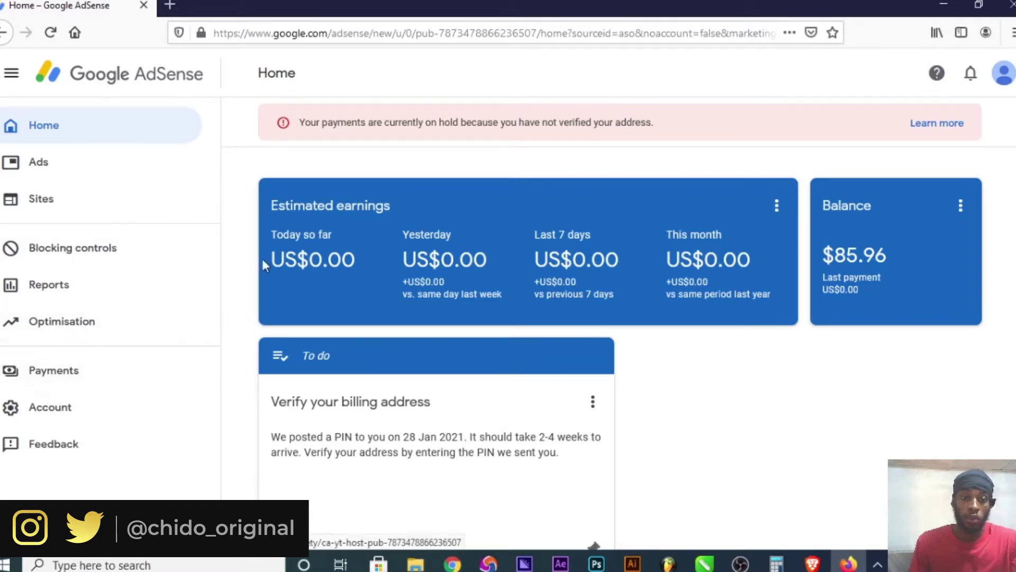
# From Payments, open the payment methods list showing the primary bank-transfer account ending 407.
pyautogui.scroll(-3, 709, 360)
pyautogui.scroll(1, 709, 363)
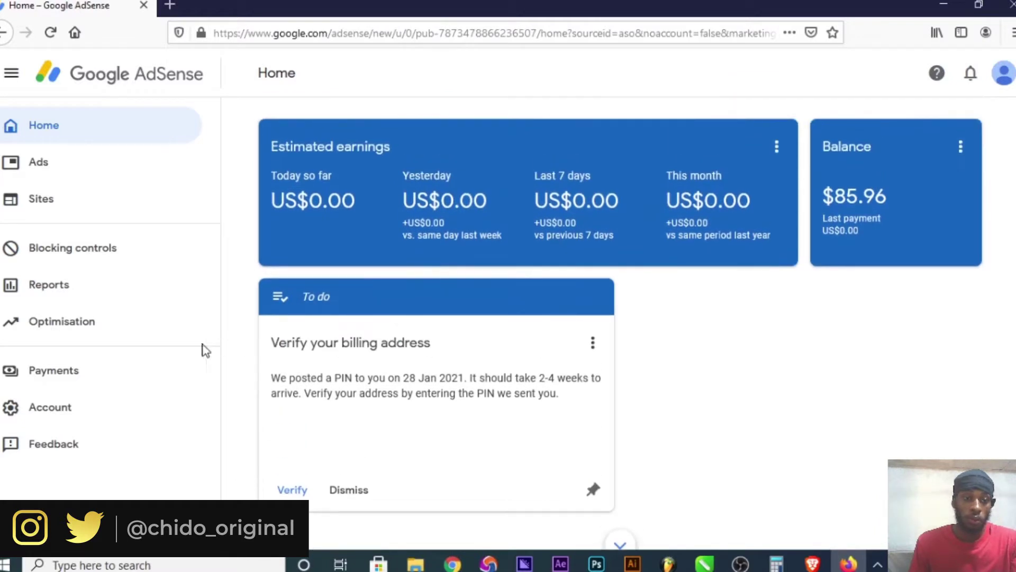
pyautogui.click(63, 370)
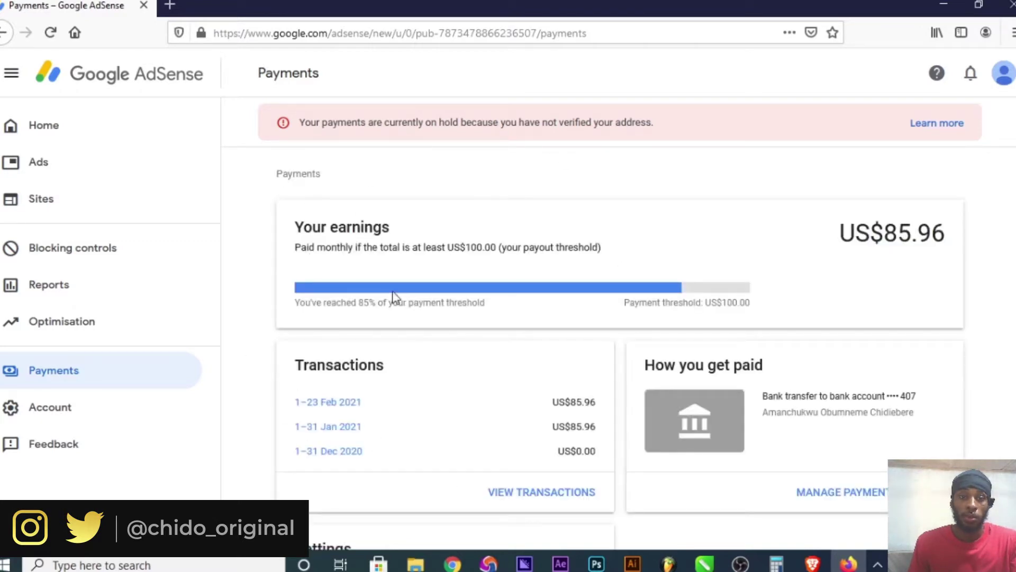
pyautogui.scroll(-1, 502, 265)
pyautogui.scroll(-3, 502, 264)
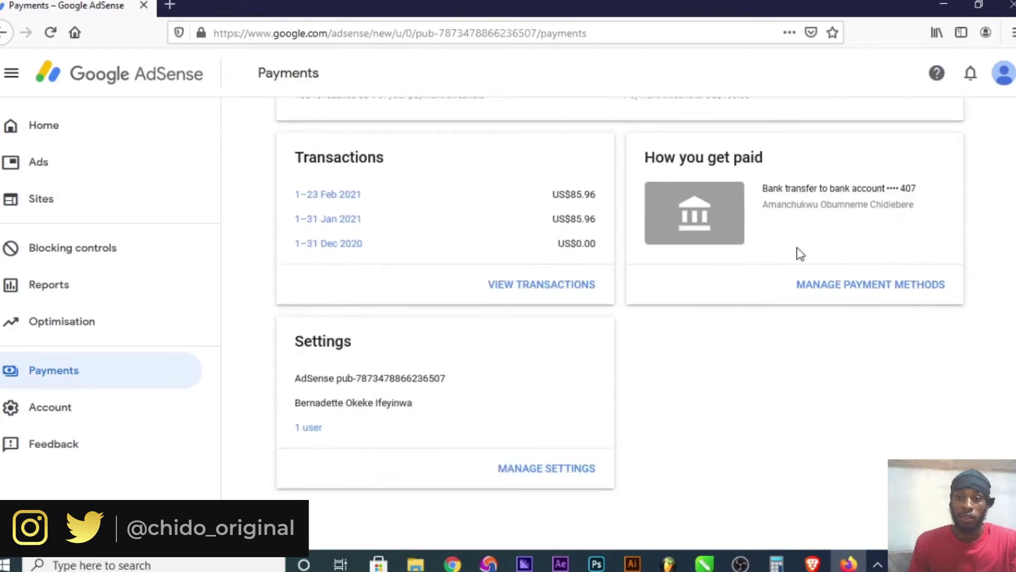
pyautogui.click(863, 286)
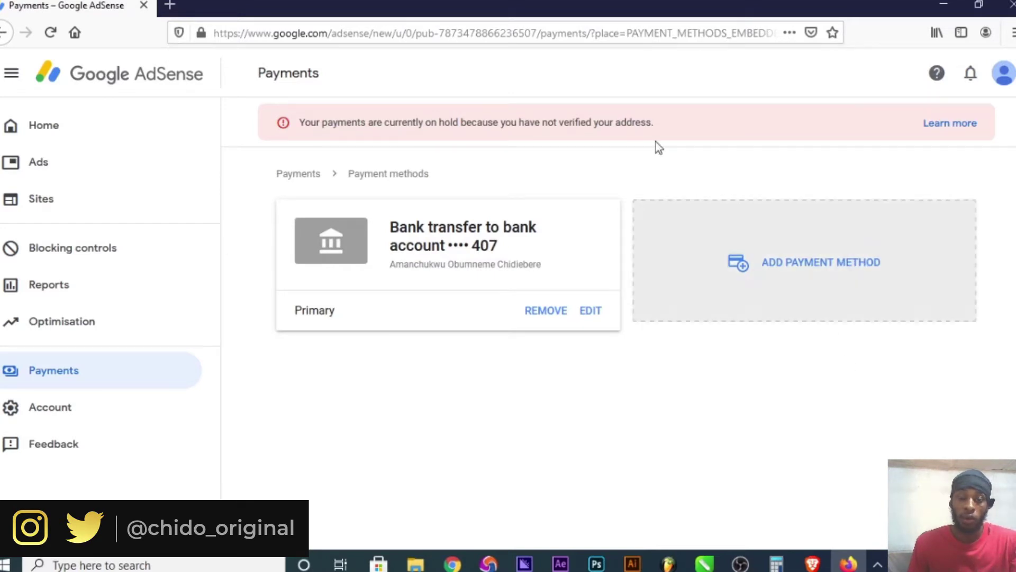
# Start adding a new payment method from the Payment methods page.
pyautogui.click(831, 274)
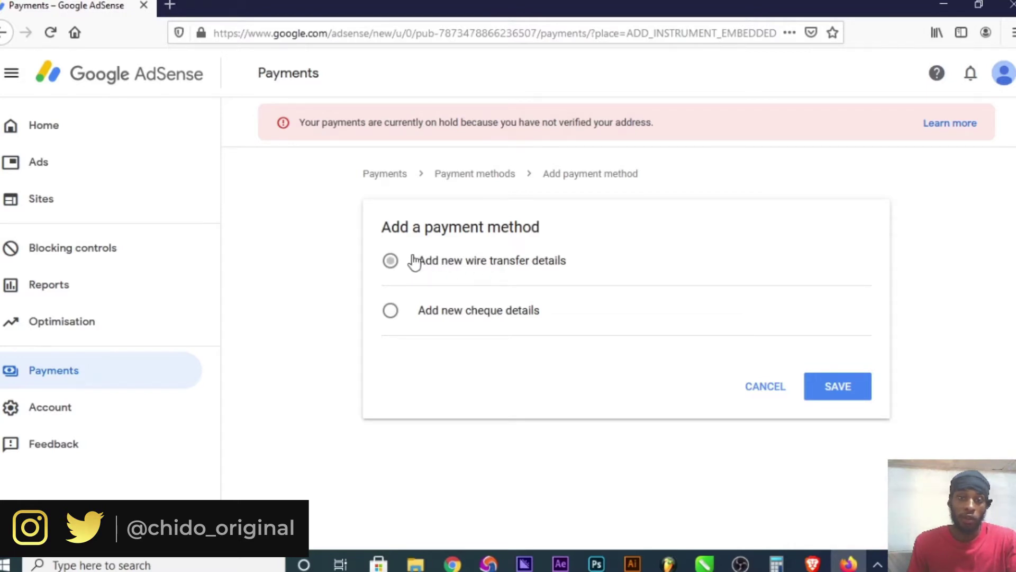
# Choose new wire transfer details and enter the account holder's name on the bank account.
pyautogui.click(391, 261)
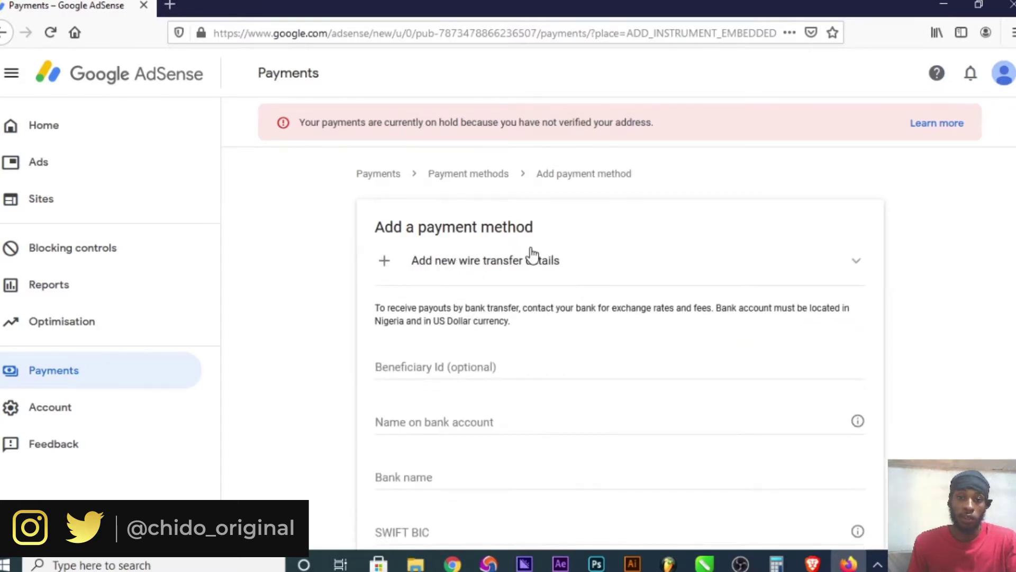
pyautogui.scroll(-2, 529, 253)
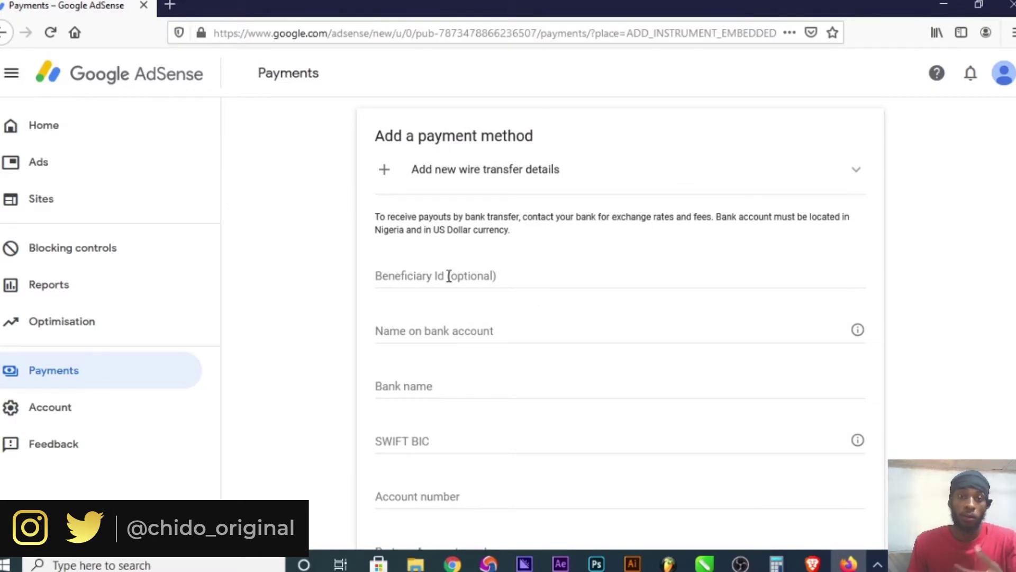
pyautogui.click(449, 275)
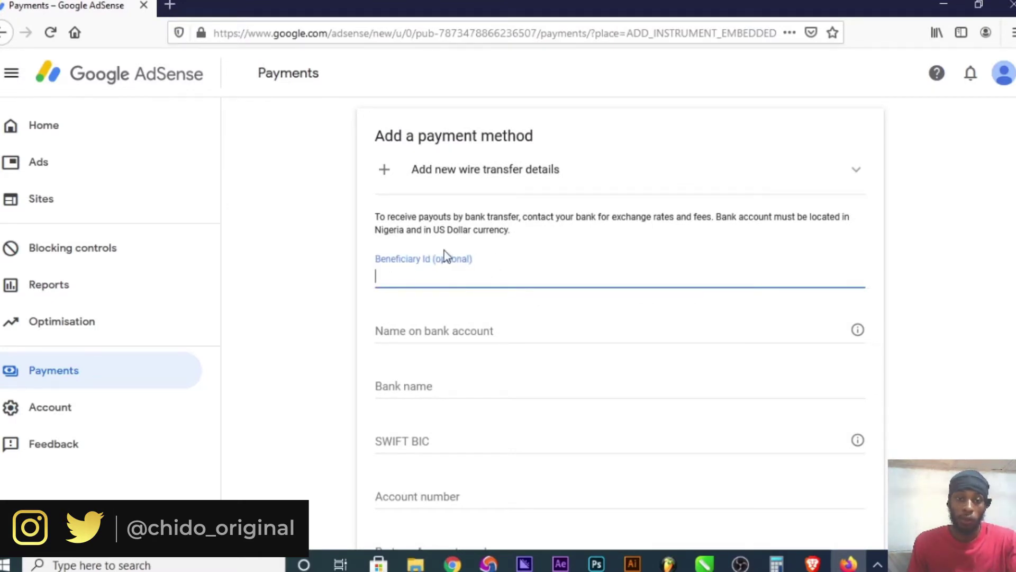
pyautogui.click(429, 329)
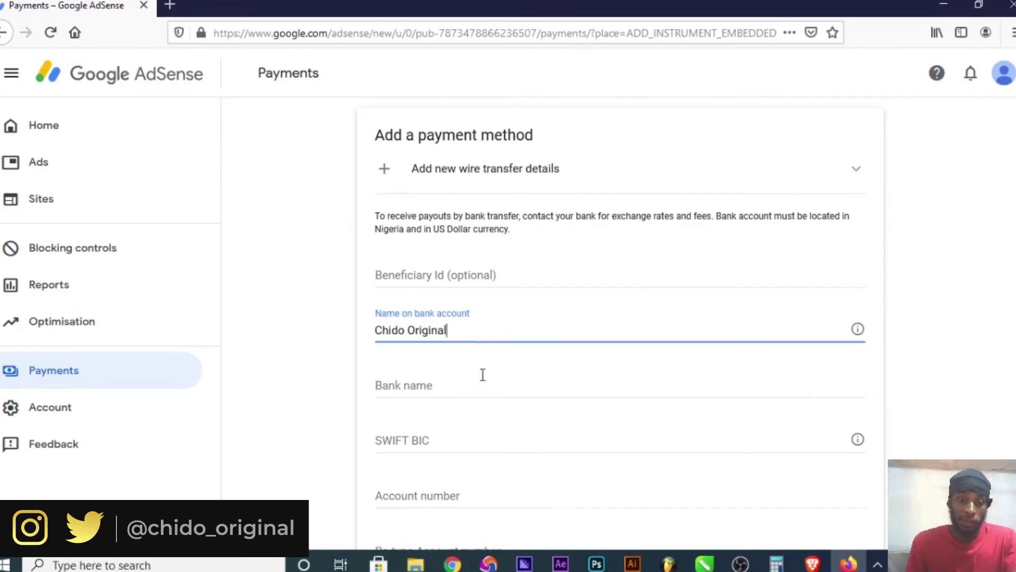
pyautogui.scroll(-3, 468, 323)
# Enter United Bank for Africa PLC as the bank name, then open a new browser tab.
pyautogui.click(411, 209)
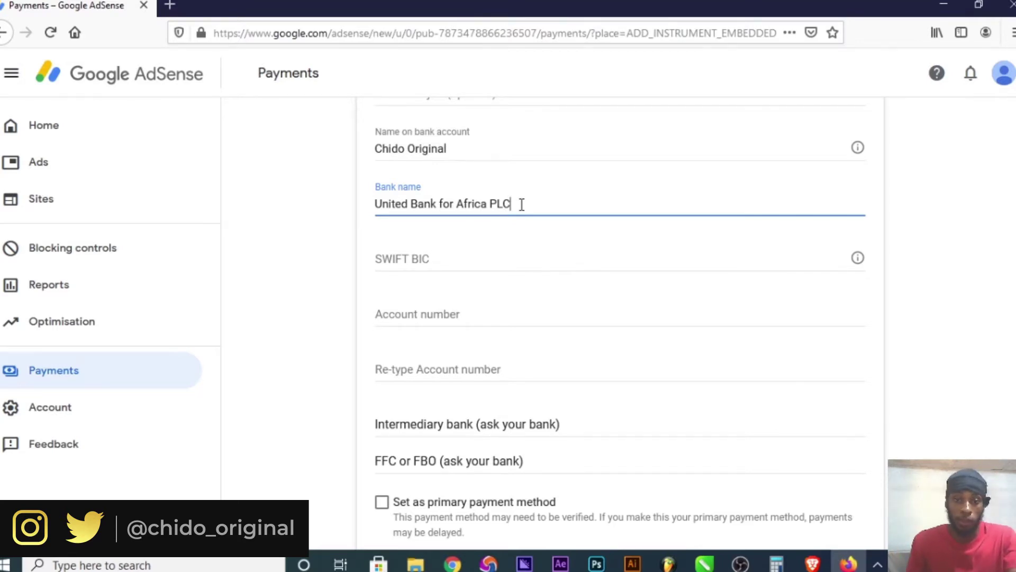
pyautogui.moveTo(521, 204); pyautogui.dragTo(350, 219)
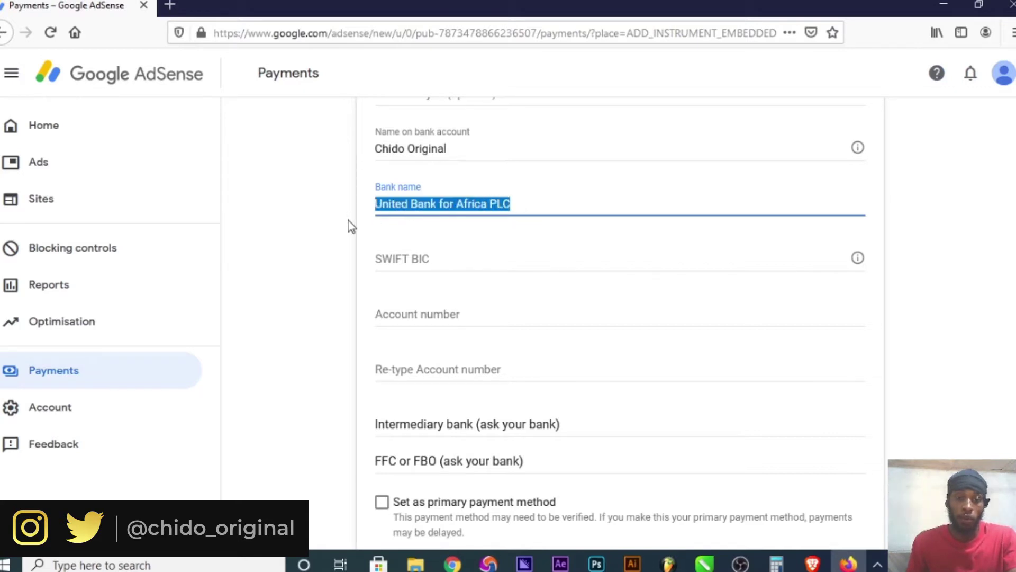
pyautogui.click(417, 262)
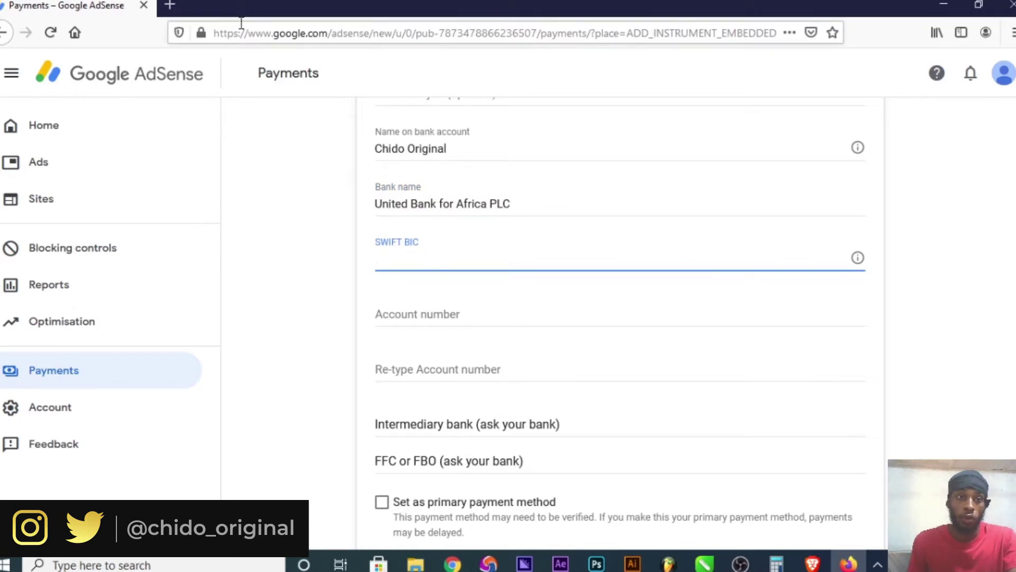
pyautogui.click(169, 5)
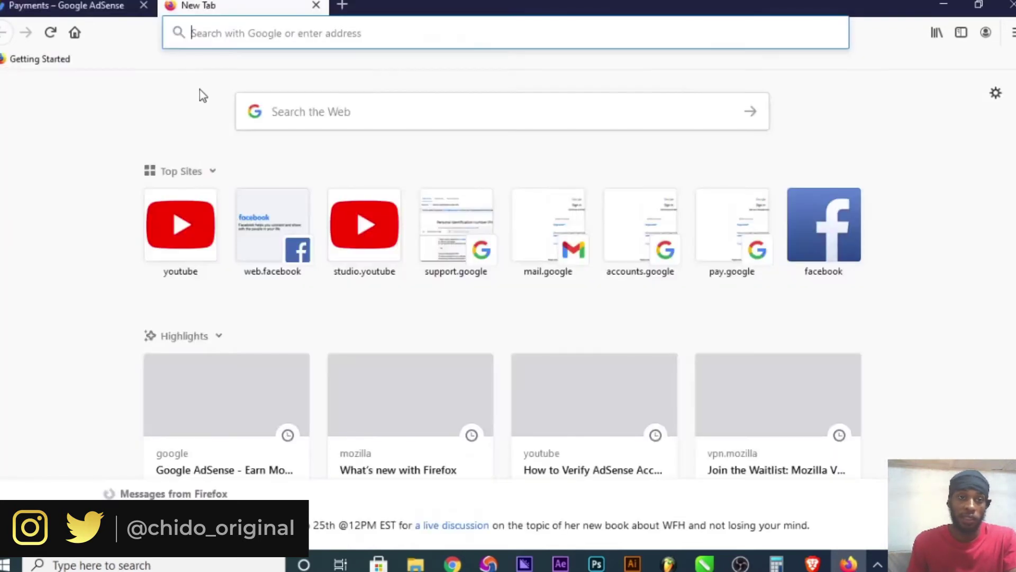
# Search Google for 'uba swift code' and copy the returned SWIFT code UNAFNGLA204.
pyautogui.click(317, 106)
pyautogui.write('uba')
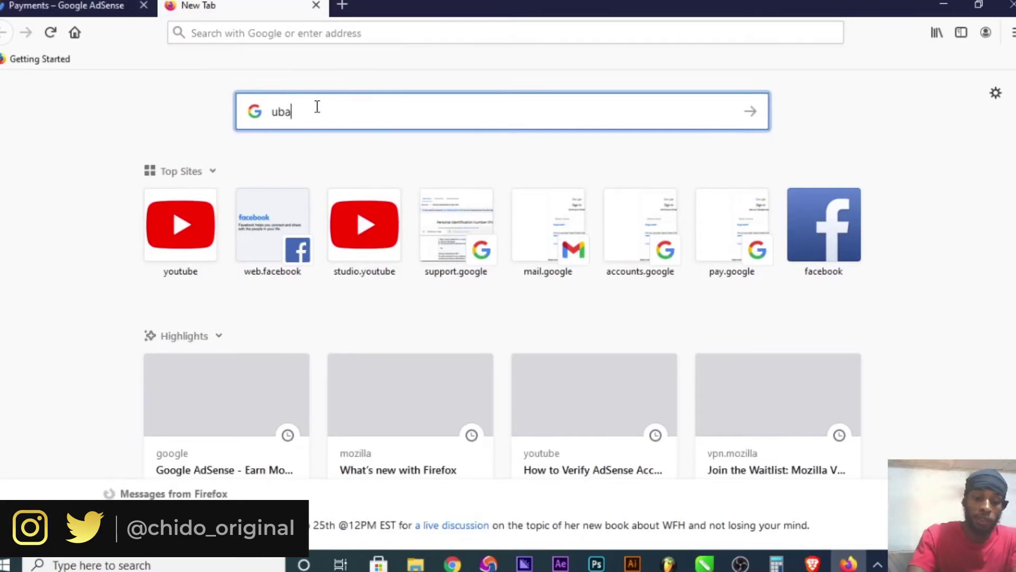
pyautogui.write(' swi')
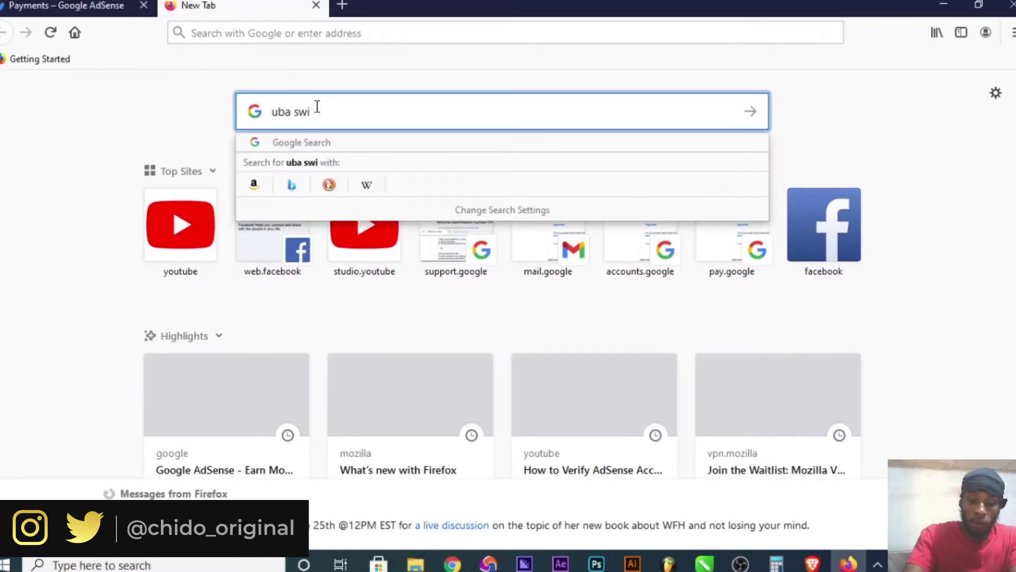
pyautogui.write('ft code')
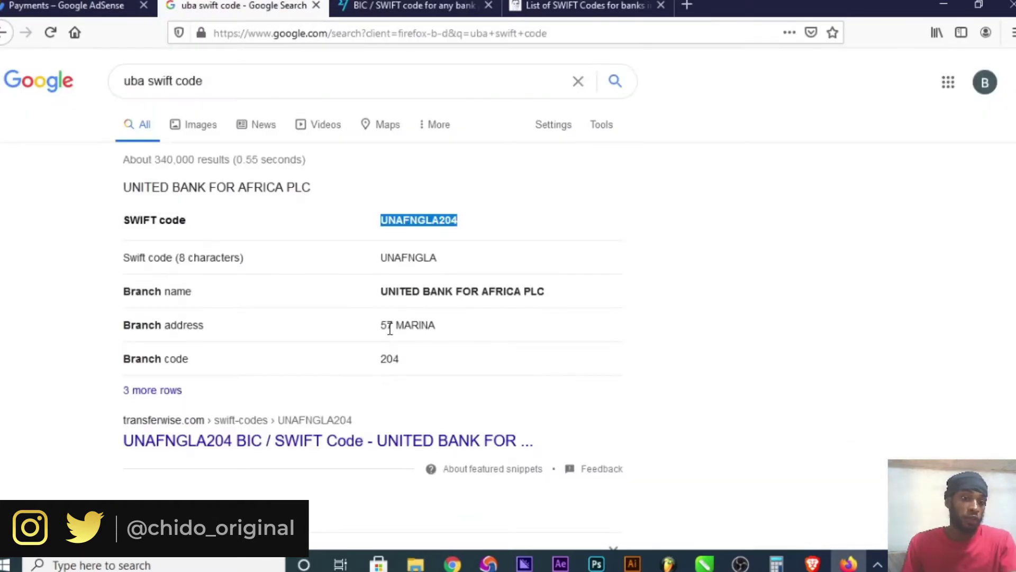
pyautogui.click(478, 232)
pyautogui.moveTo(381, 221); pyautogui.dragTo(457, 221)
pyautogui.hotkey('ctrl', 'c')
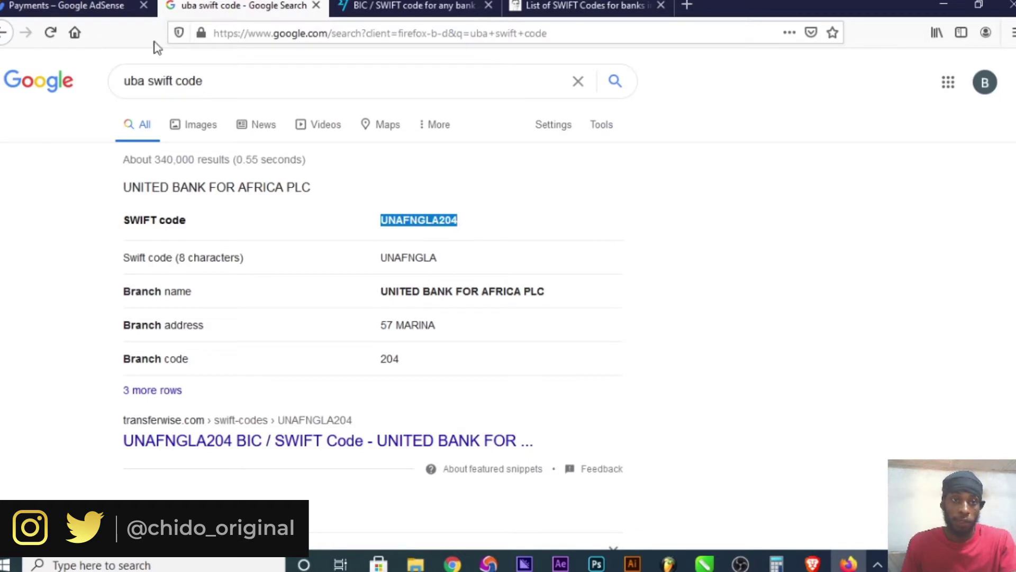
pyautogui.click(67, 6)
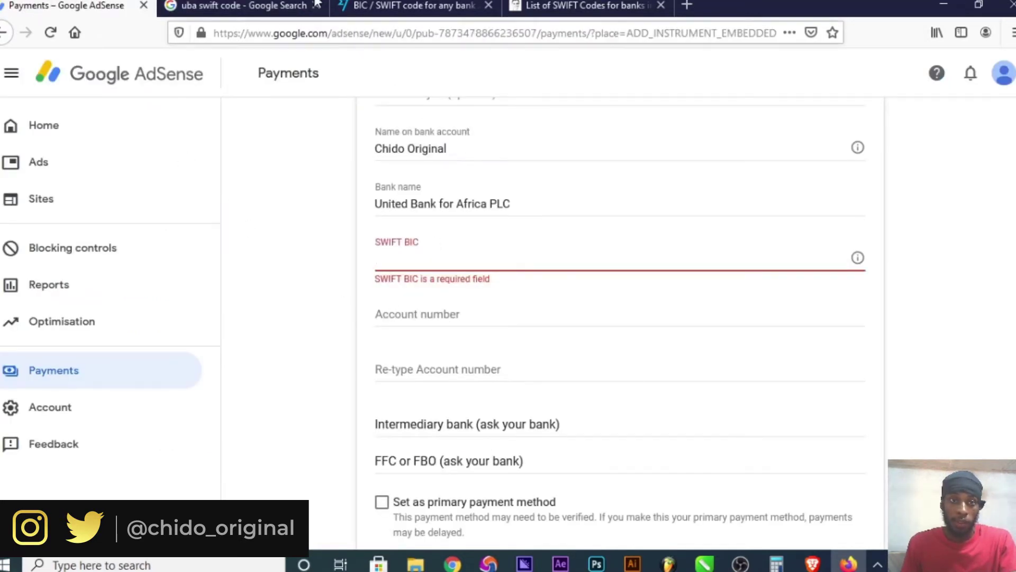
pyautogui.click(282, 4)
pyautogui.click(357, 5)
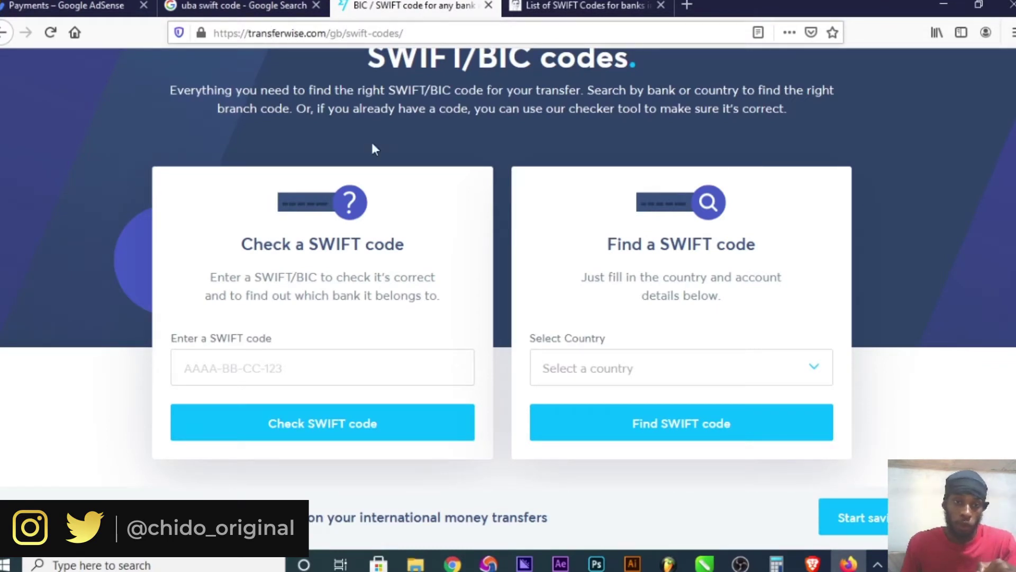
# Paste UNAFNGLA204 into TransferWise's SWIFT checker and run the check.
pyautogui.click(311, 365)
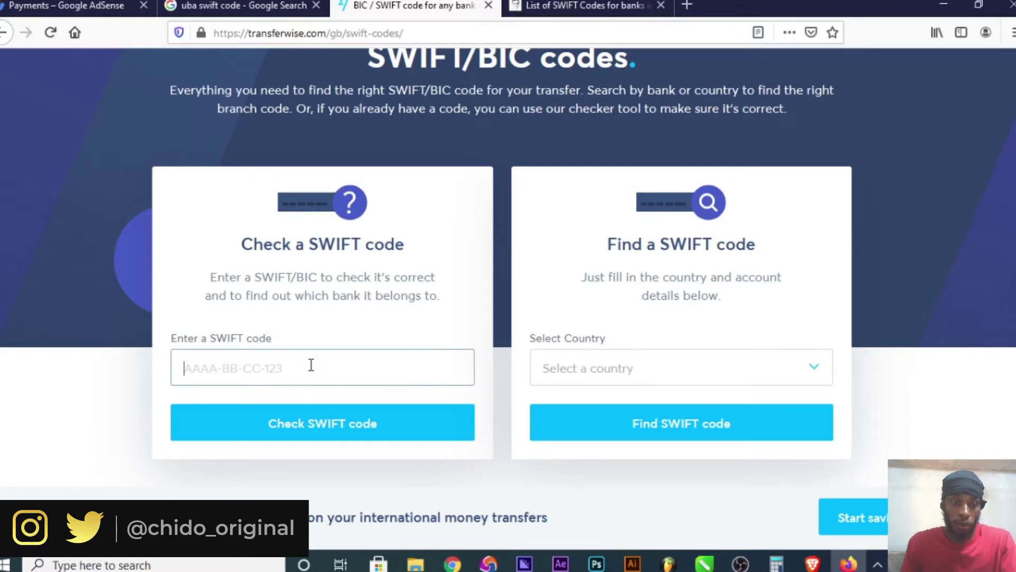
pyautogui.click(227, 6)
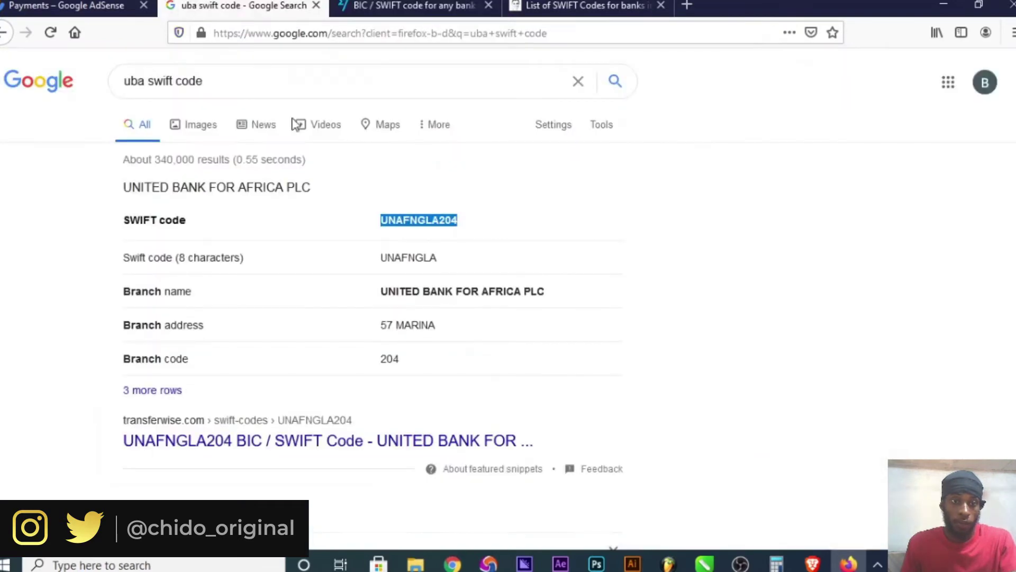
pyautogui.click(436, 4)
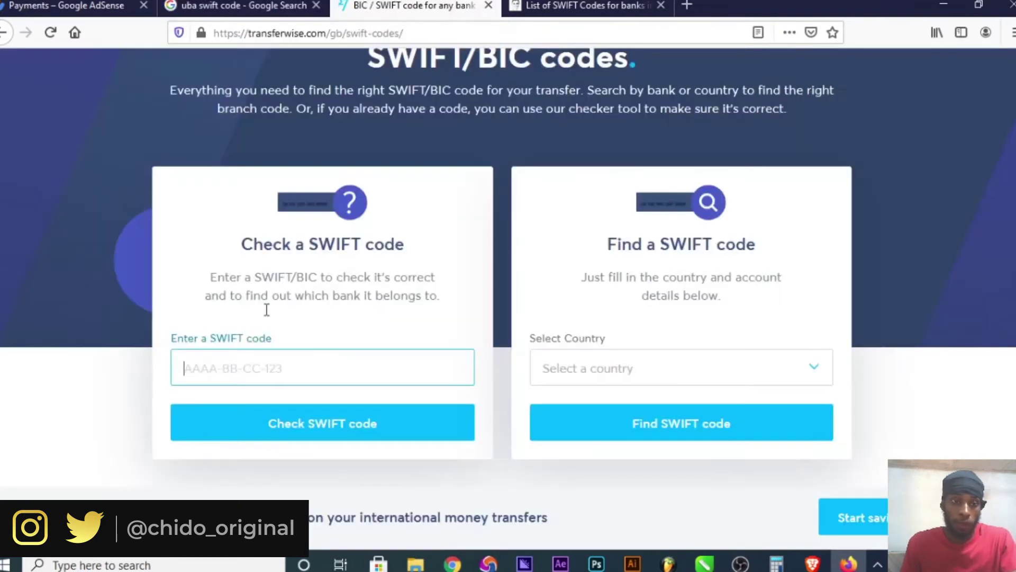
pyautogui.hotkey('ctrl', 'v')
pyautogui.click(311, 430)
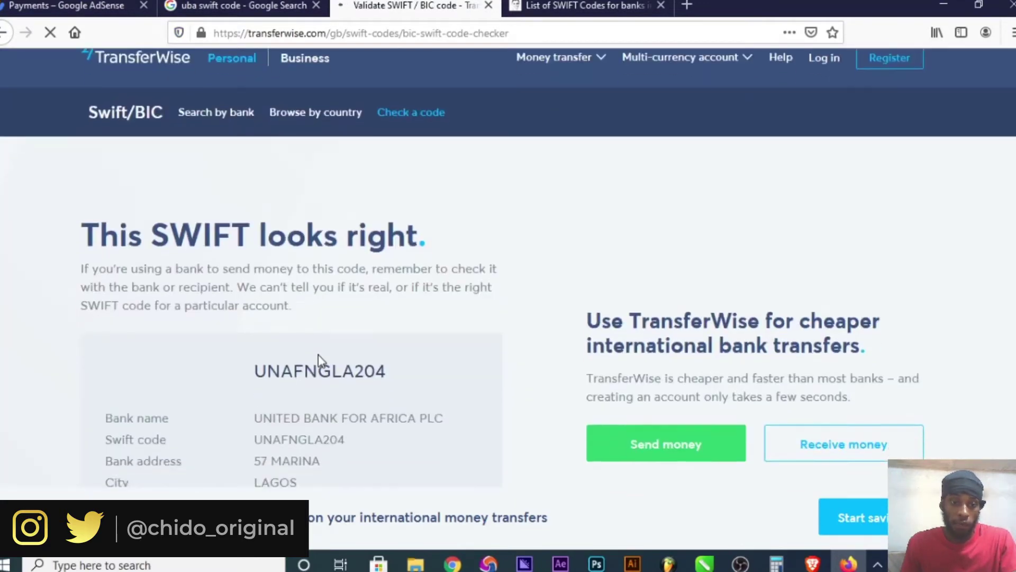
# Review the result (United Bank for Africa PLC, 57 Marina, Lagos) and return to the SWIFT codes page.
pyautogui.scroll(-2, 307, 360)
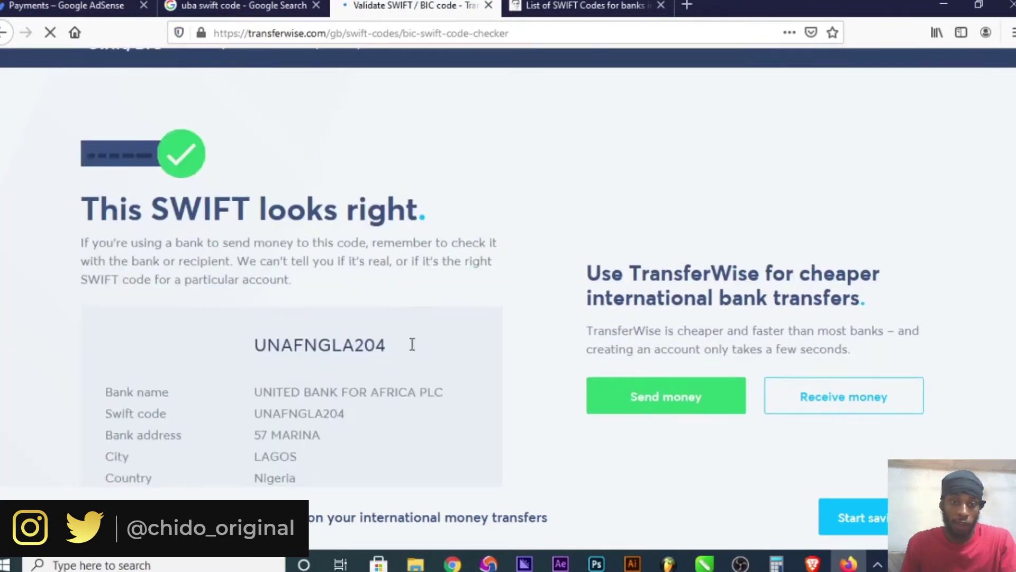
pyautogui.moveTo(435, 401); pyautogui.dragTo(259, 402)
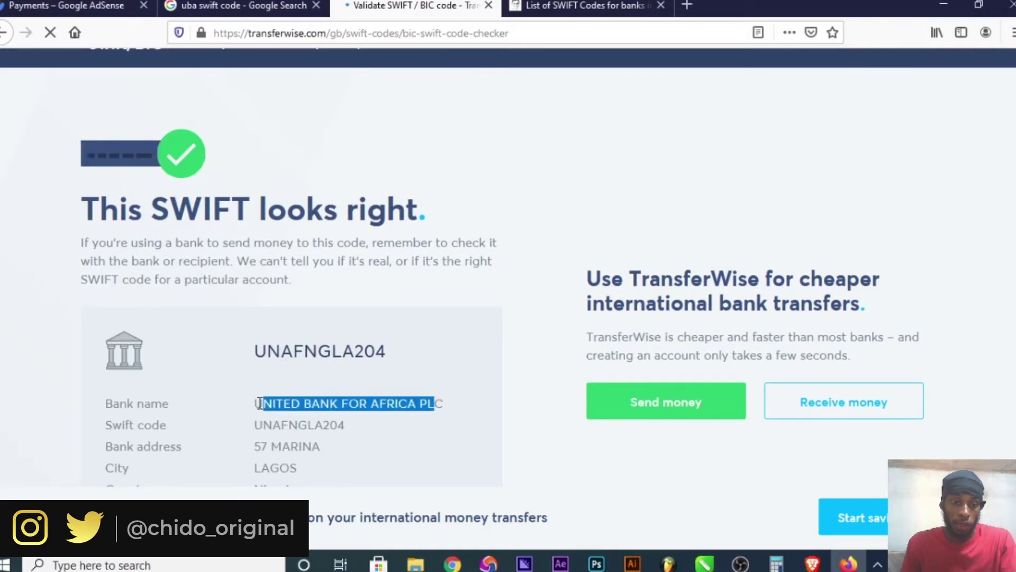
pyautogui.doubleClick(305, 467)
pyautogui.tripleClick(288, 448)
pyautogui.scroll(-2, 371, 397)
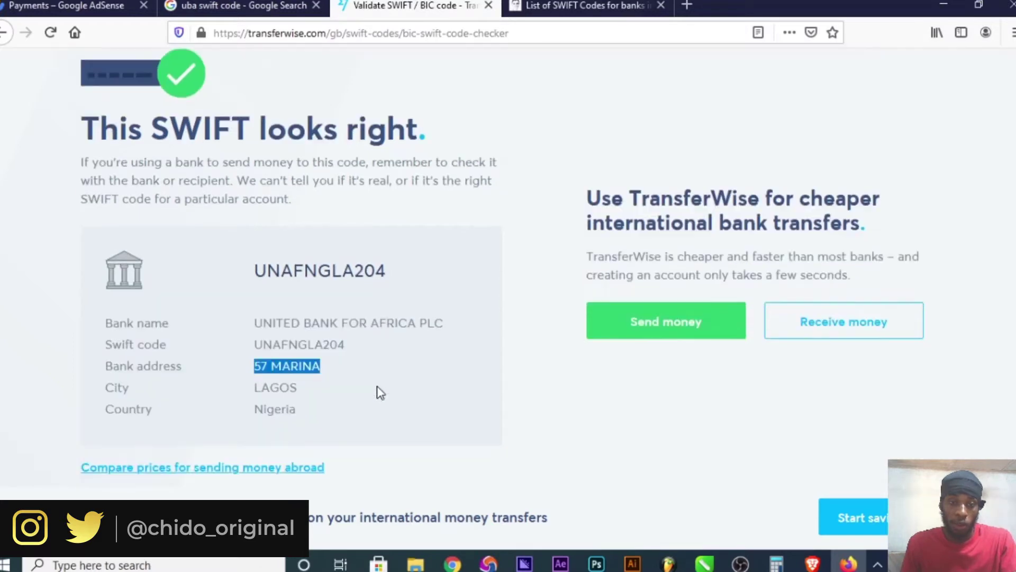
pyautogui.scroll(5, 378, 390)
pyautogui.click(2, 33)
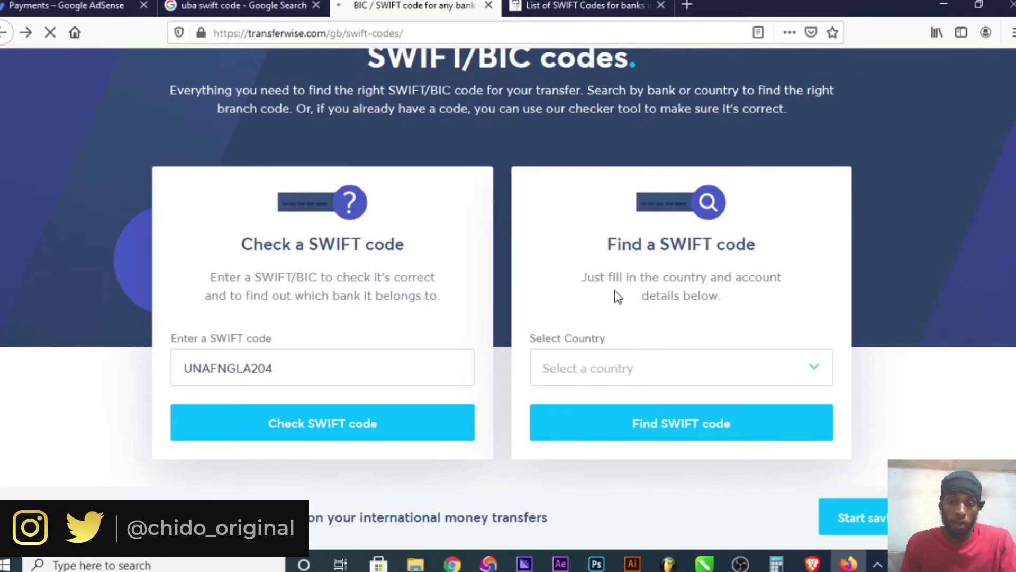
# In Find a SWIFT code, choose Nigeria and select the bank 'united bank for africa'.
pyautogui.click(638, 362)
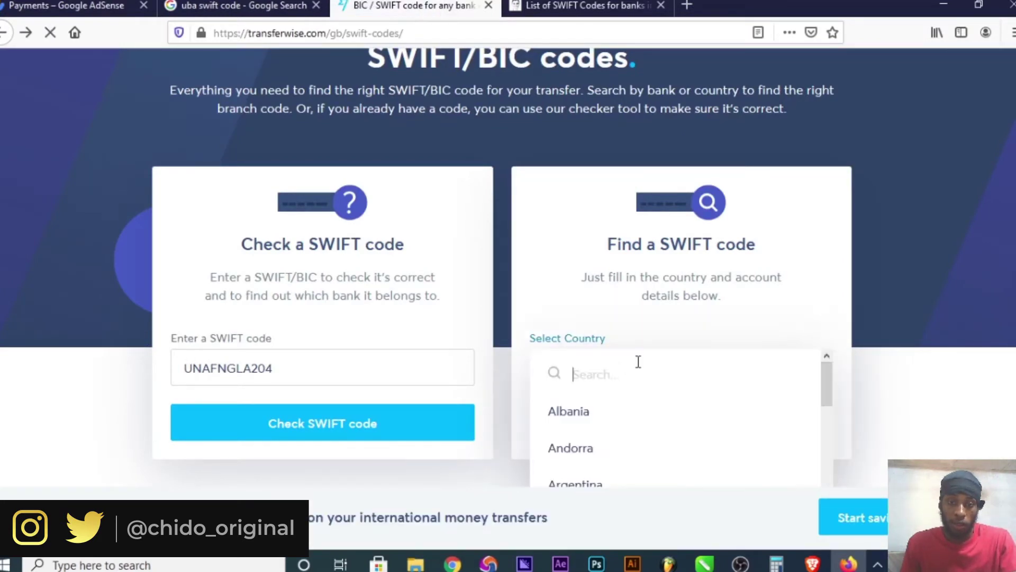
pyautogui.scroll(-10, 642, 397)
pyautogui.scroll(-15, 615, 432)
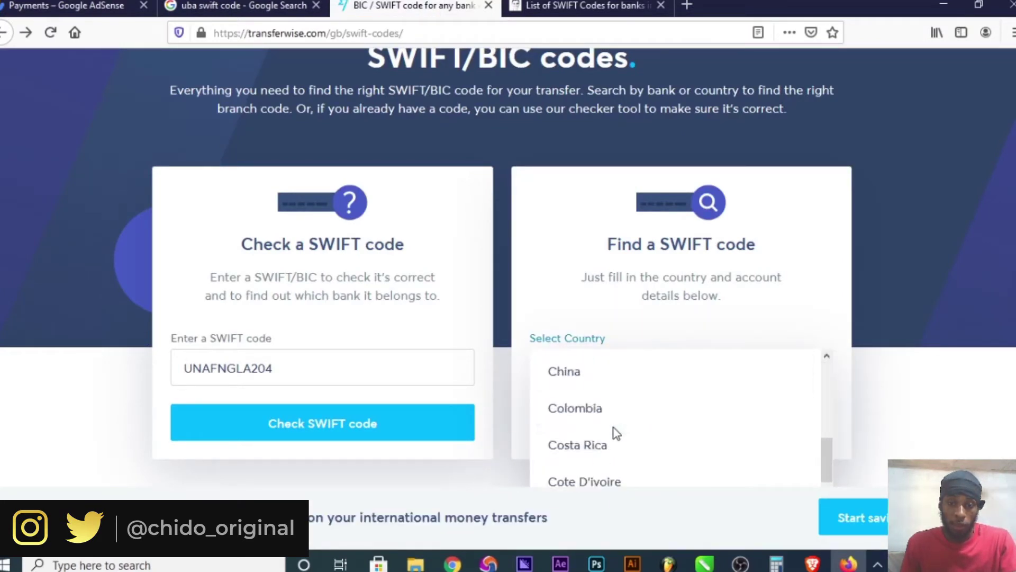
pyautogui.scroll(-15, 615, 433)
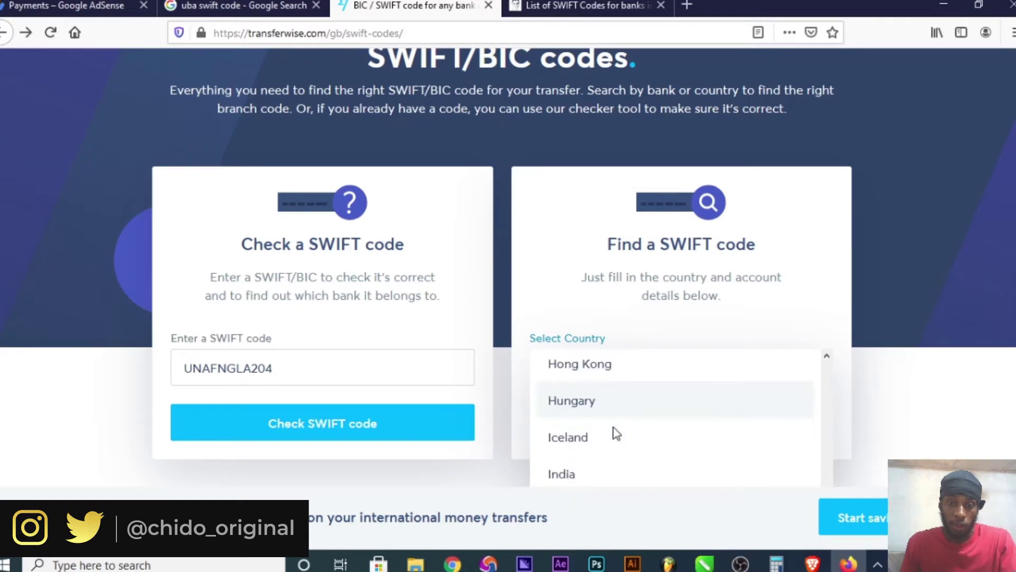
pyautogui.scroll(-10, 615, 433)
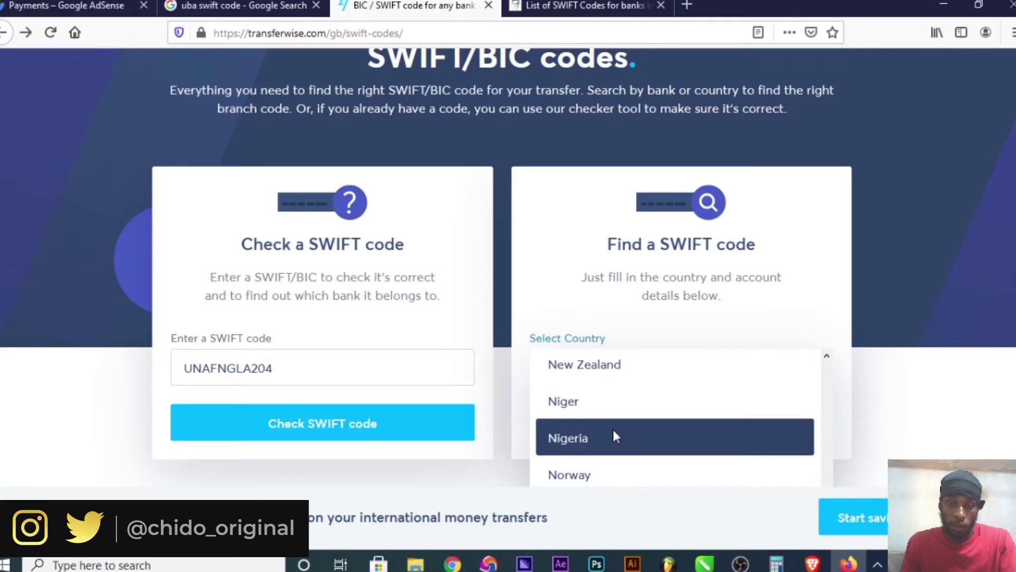
pyautogui.click(614, 436)
pyautogui.scroll(-2, 608, 417)
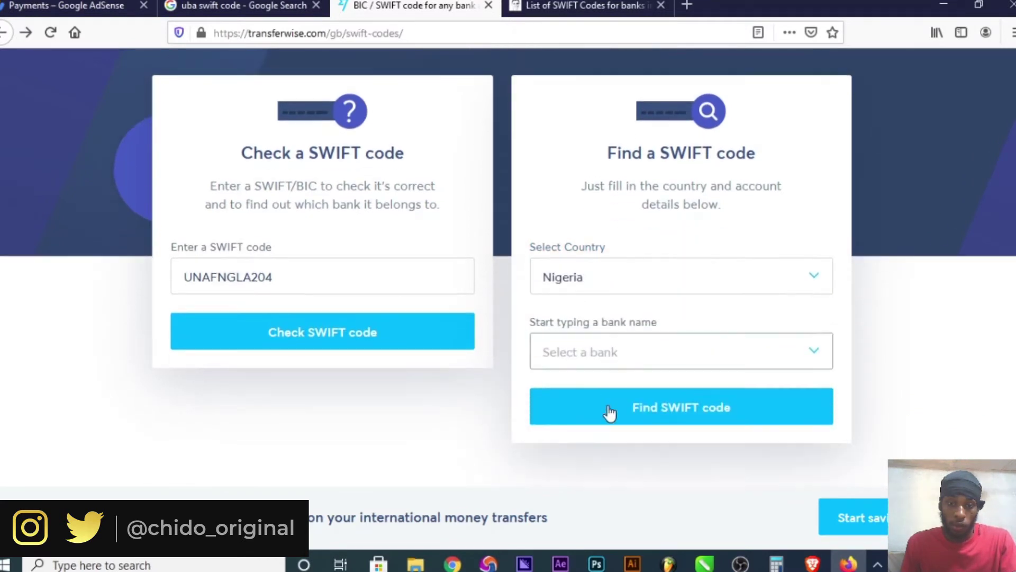
pyautogui.click(605, 352)
pyautogui.write('u')
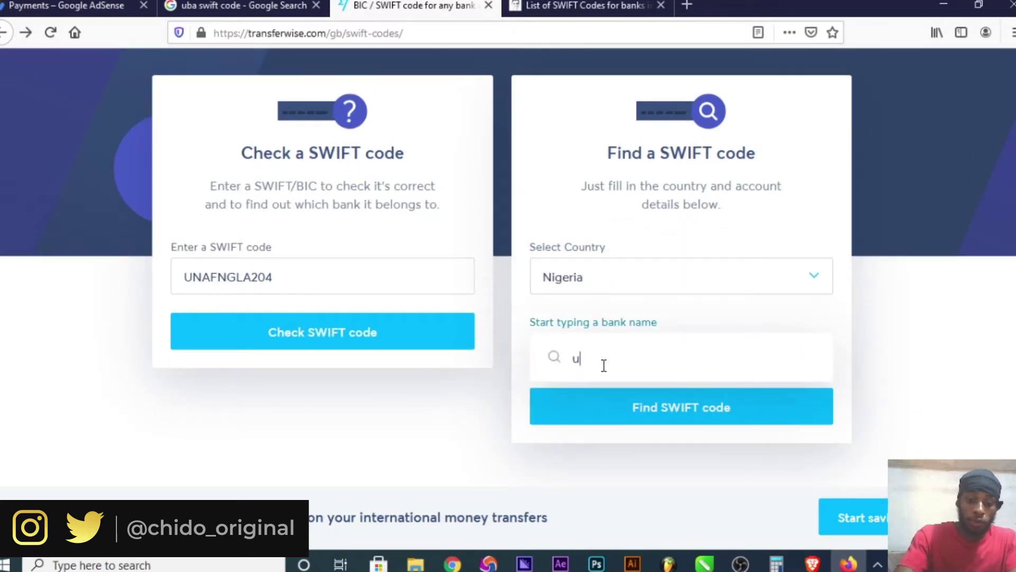
pyautogui.write('nited ba')
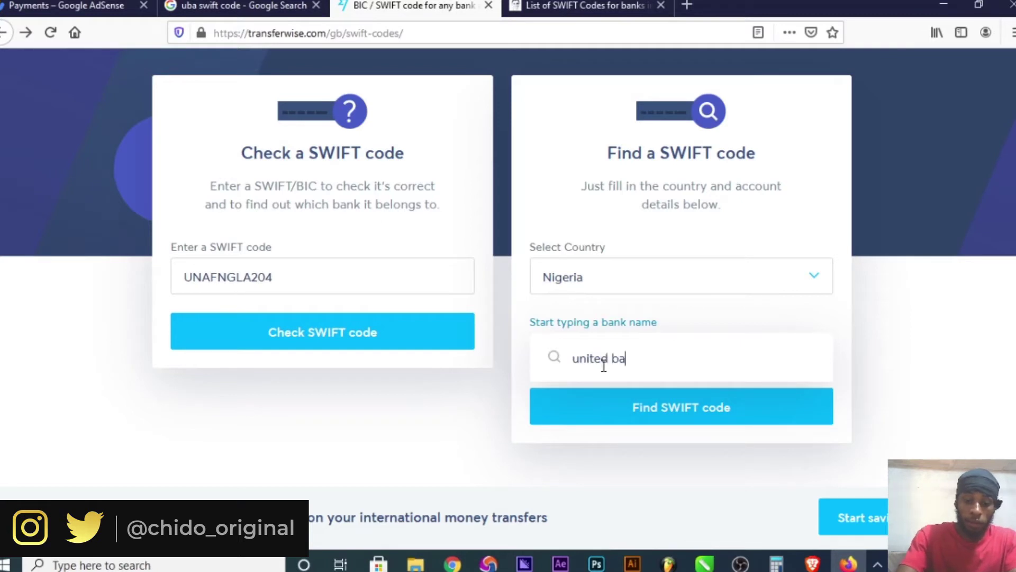
pyautogui.write('nk fo')
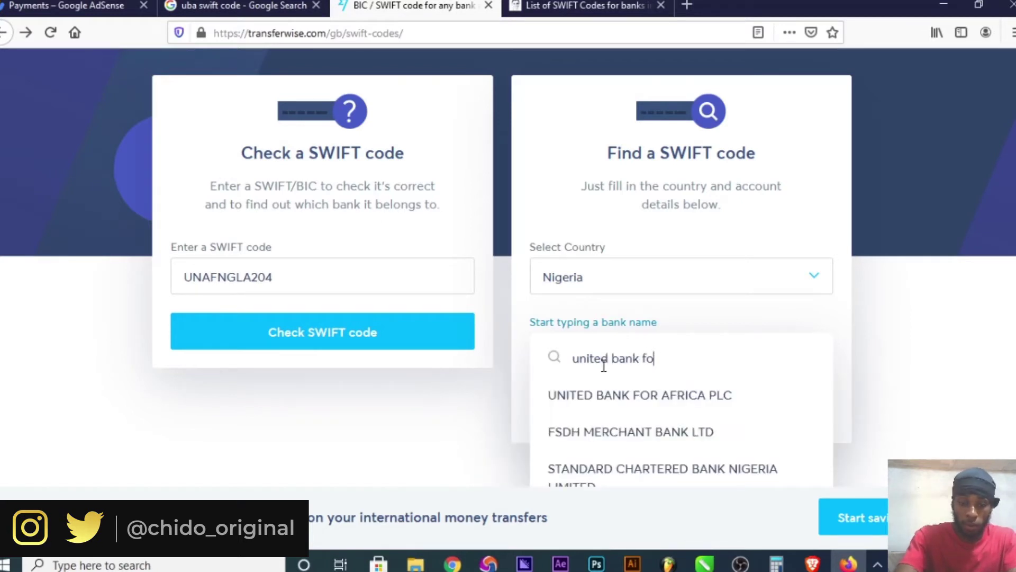
pyautogui.write('r africa')
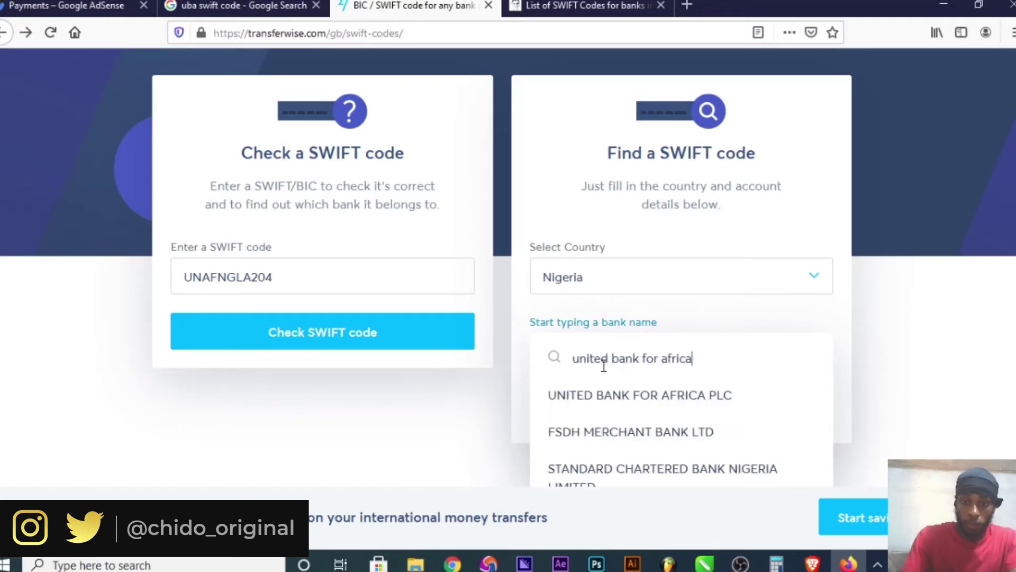
pyautogui.scroll(-2, 646, 394)
pyautogui.click(649, 397)
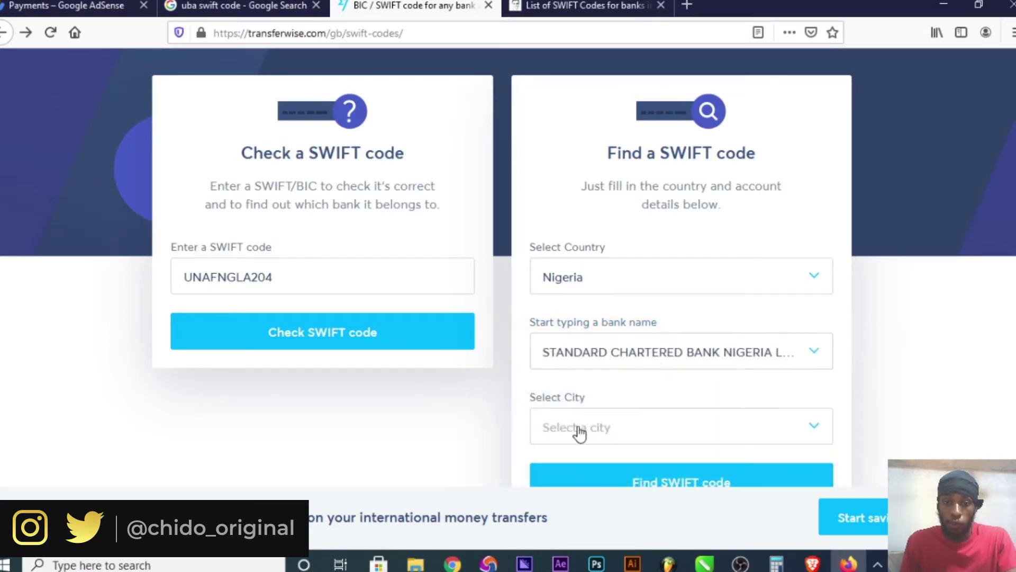
# Choose Lagos to get SWIFT code UNAFNGLAXXX, then return to the Google results.
pyautogui.click(598, 431)
pyautogui.scroll(-10, 619, 418)
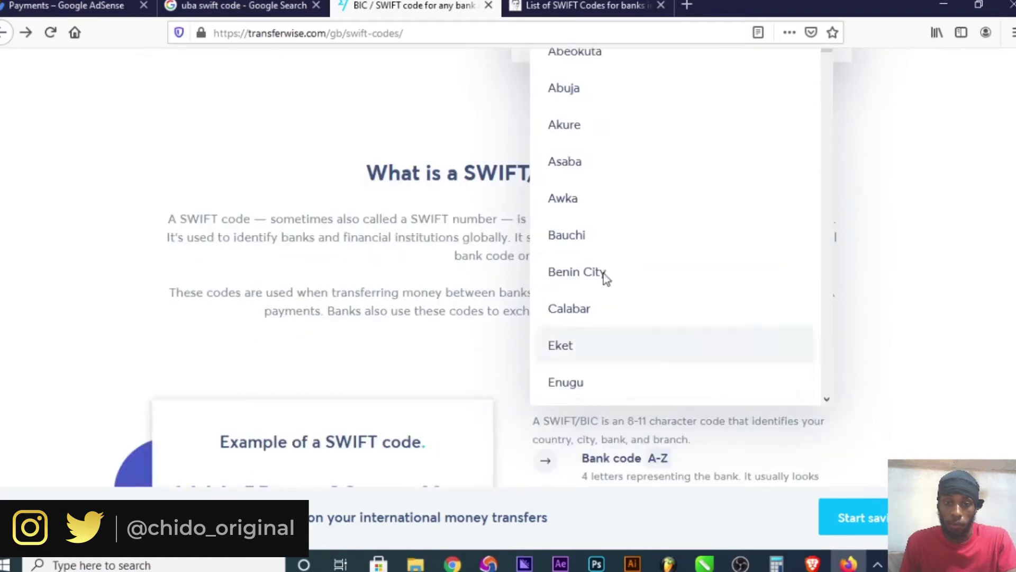
pyautogui.scroll(-12, 606, 267)
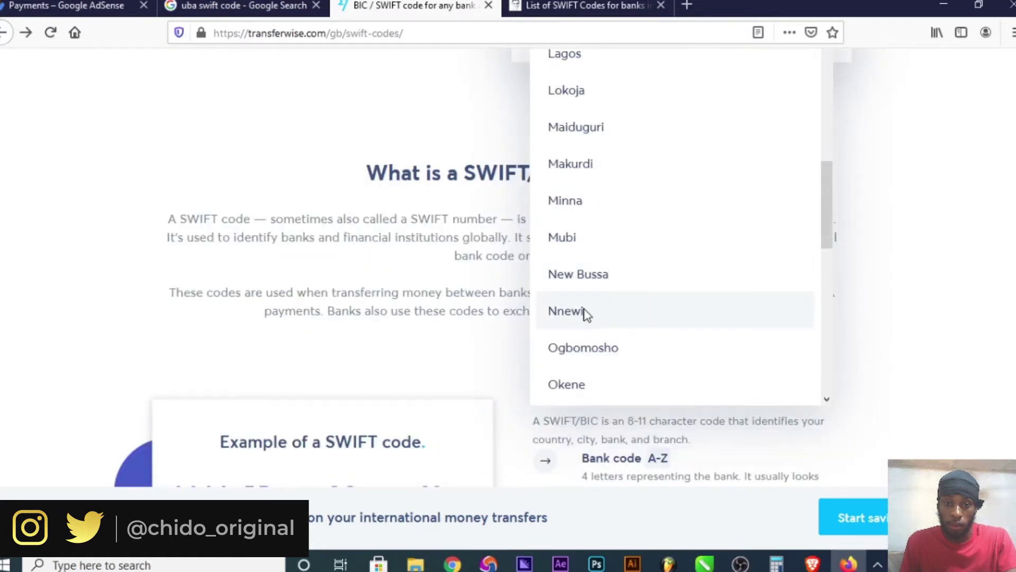
pyautogui.click(562, 53)
pyautogui.scroll(3, 668, 254)
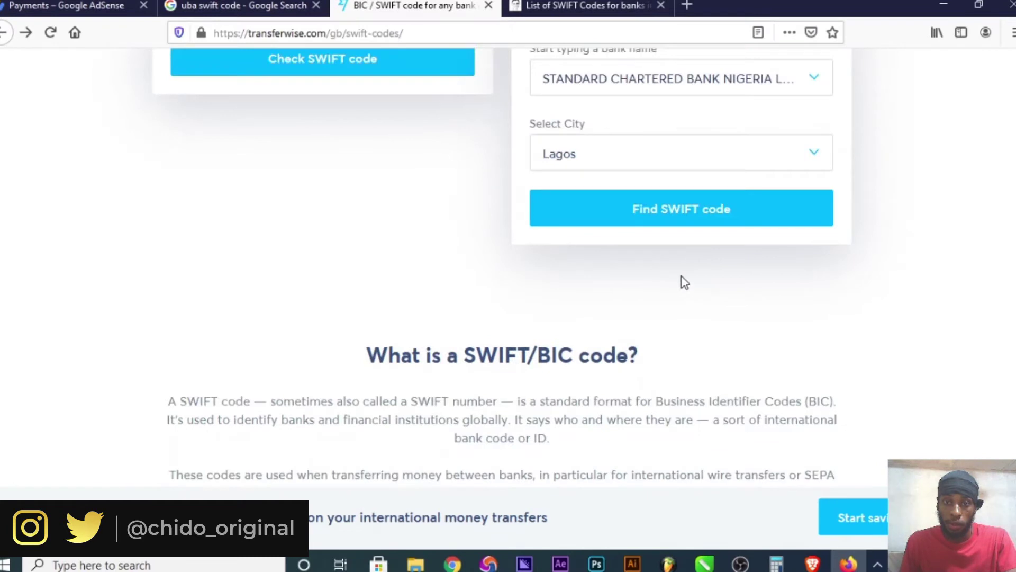
pyautogui.click(676, 217)
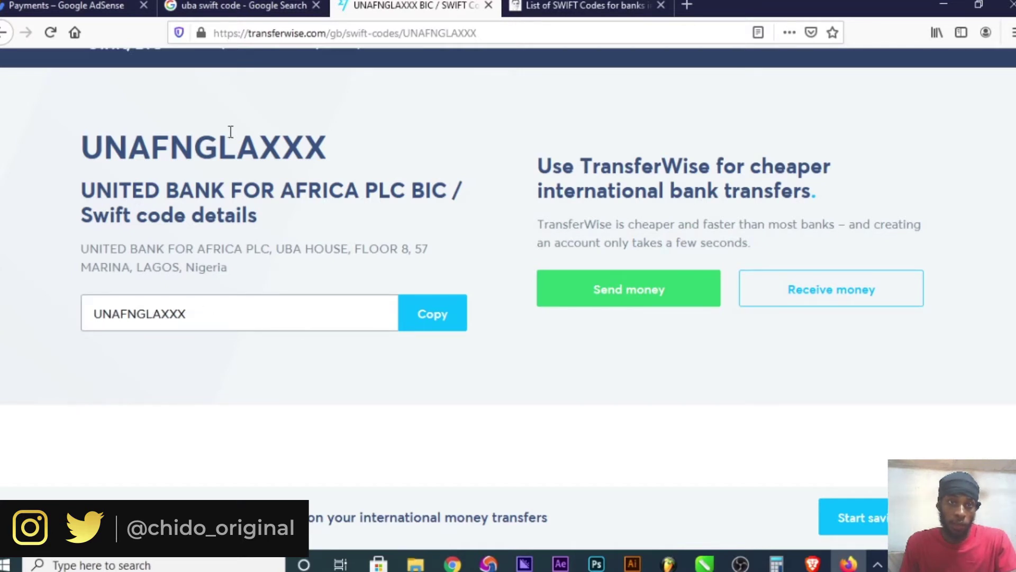
pyautogui.click(231, 2)
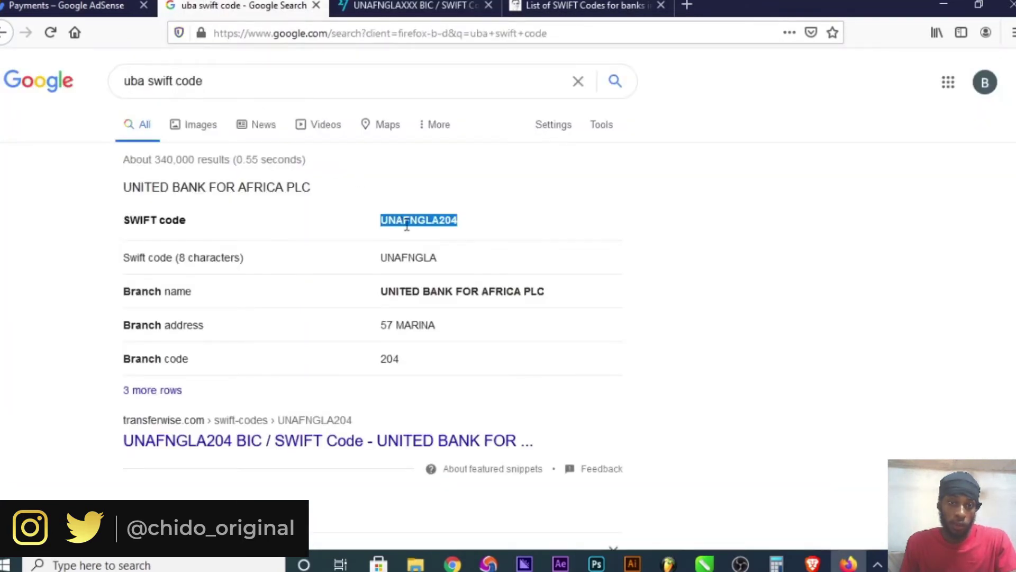
# Read the jonathan.ng list of Nigerian bank SWIFT codes, then return to the UNAFNGLA204 search result.
pyautogui.click(467, 229)
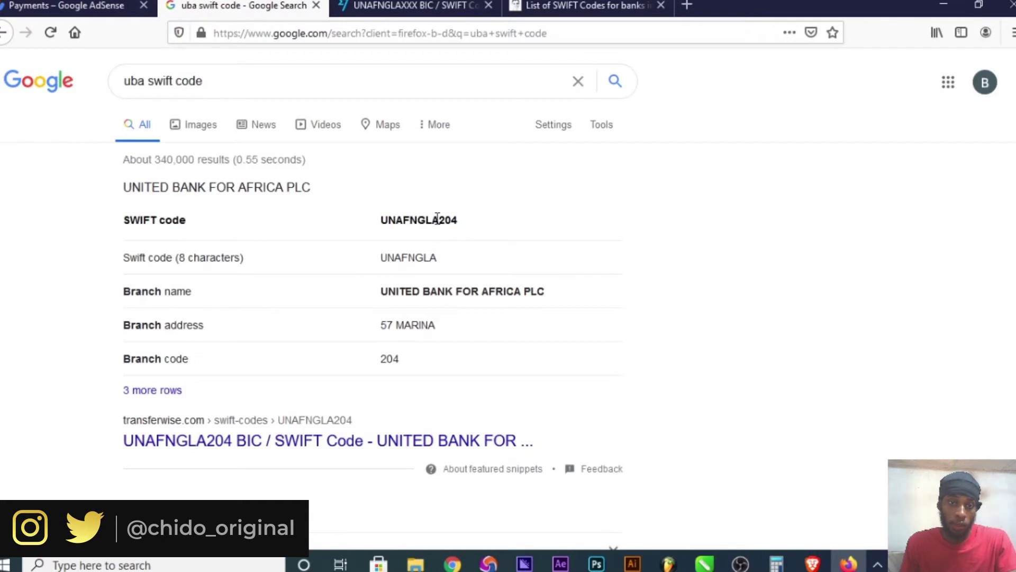
pyautogui.hotkey('ctrl', 'Tab')
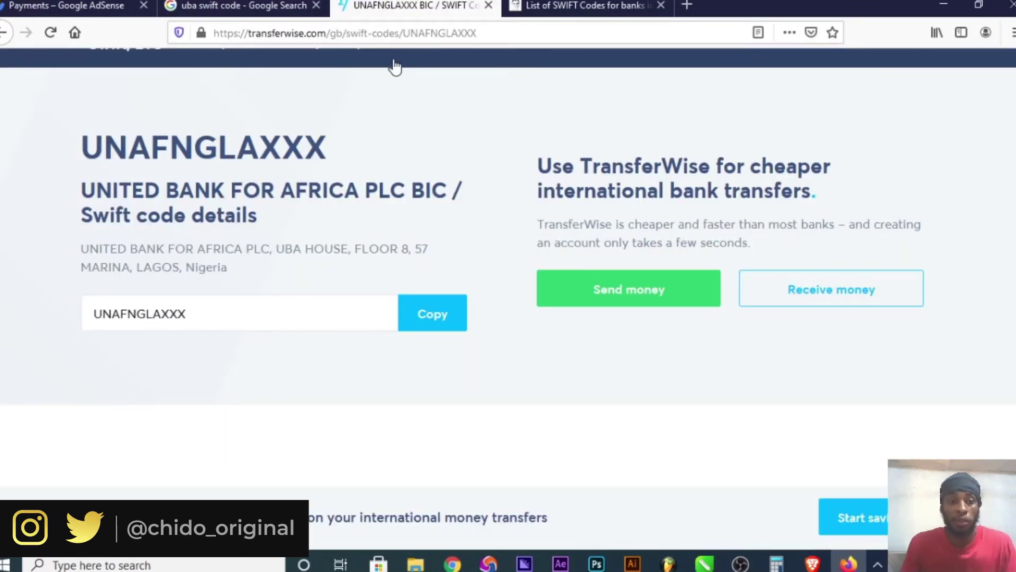
pyautogui.click(551, 5)
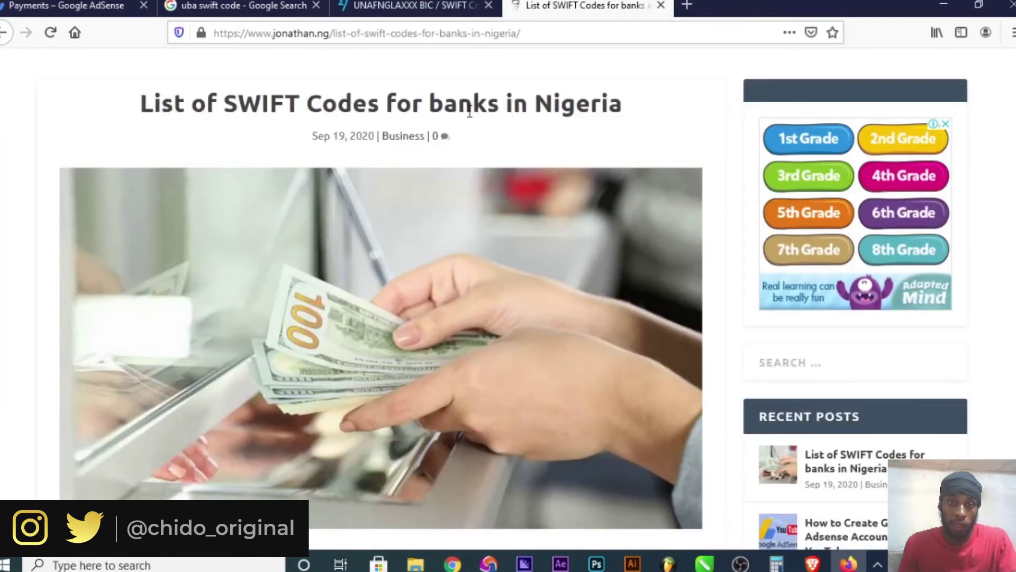
pyautogui.scroll(-10, 469, 112)
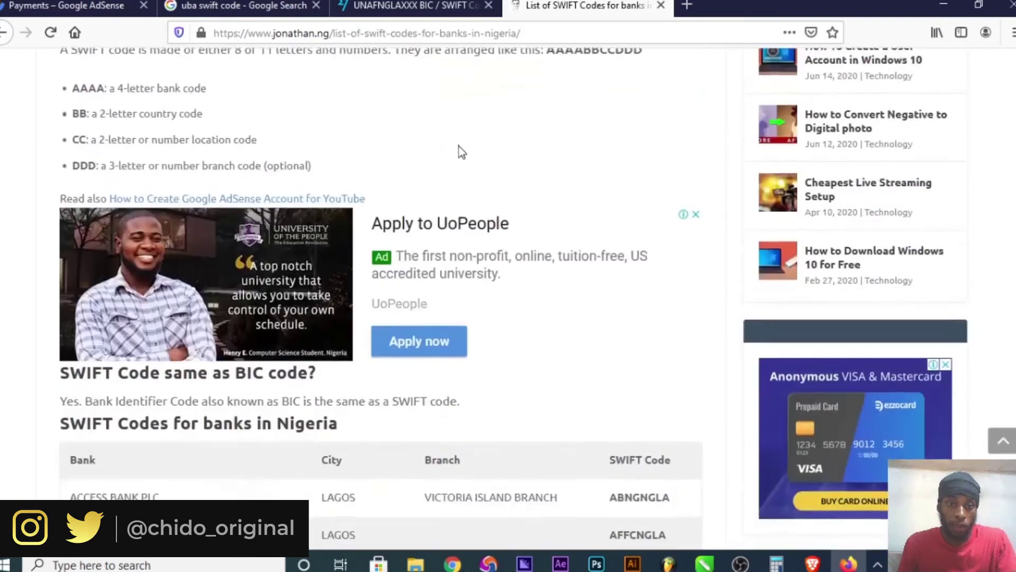
pyautogui.scroll(-5, 460, 152)
pyautogui.scroll(-1, 666, 238)
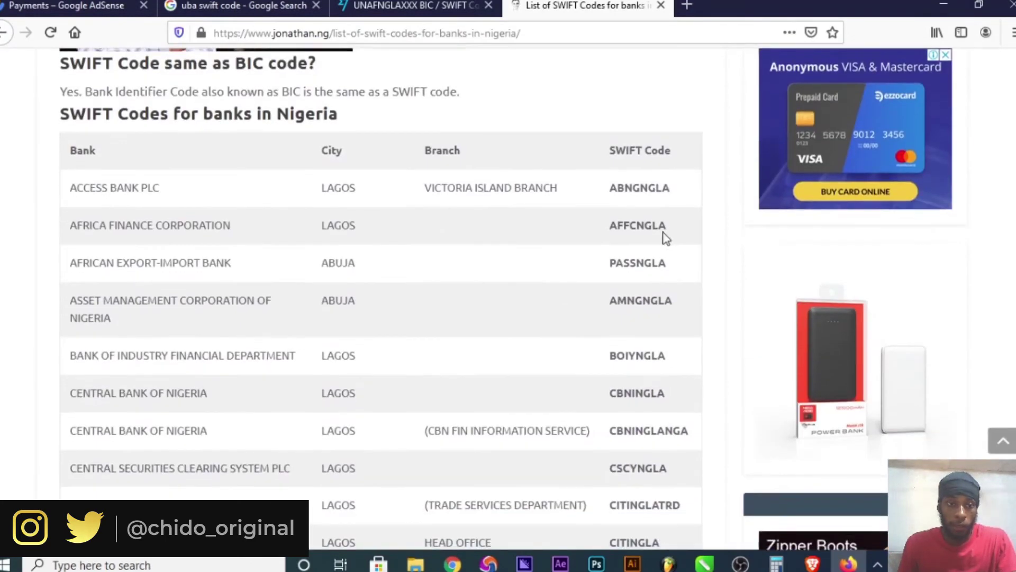
pyautogui.scroll(-1, 257, 233)
pyautogui.scroll(-4, 181, 282)
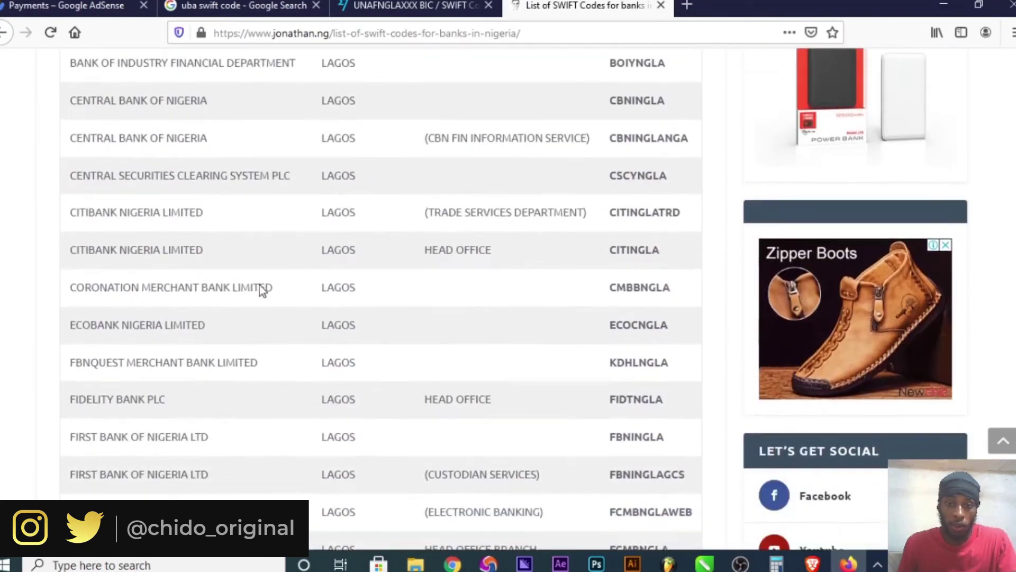
pyautogui.scroll(-12, 422, 315)
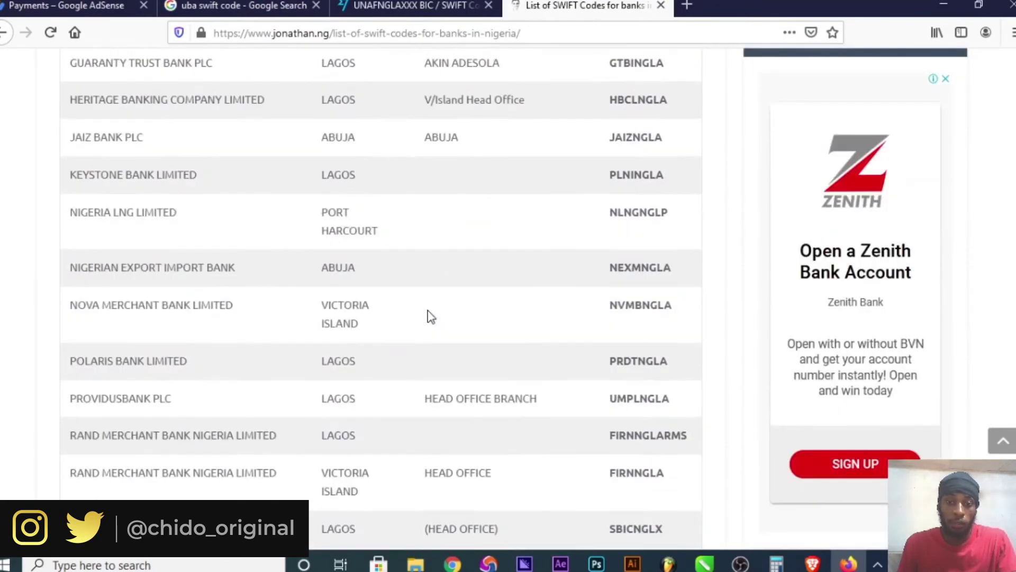
pyautogui.scroll(-18, 431, 317)
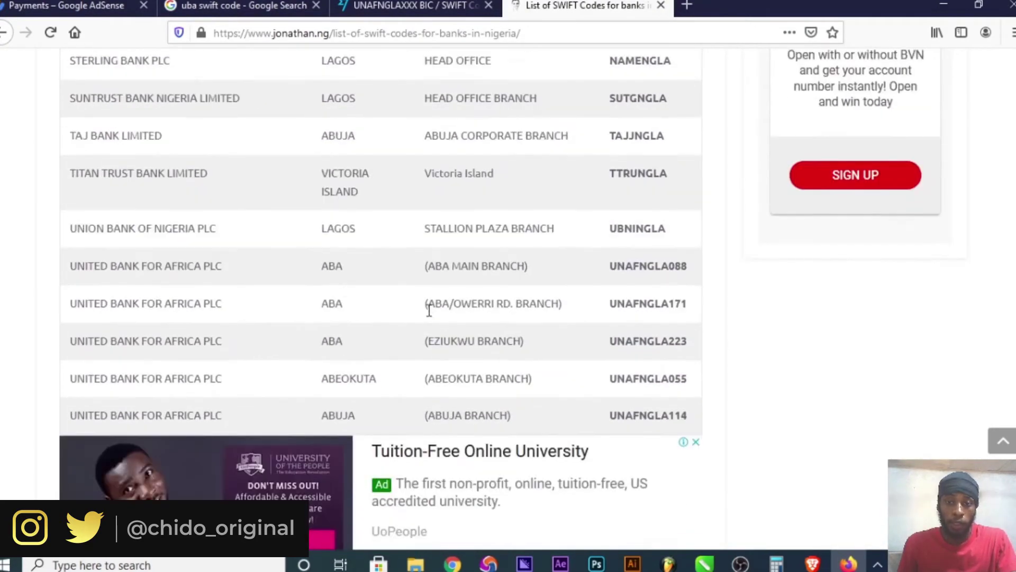
pyautogui.scroll(-4, 429, 313)
pyautogui.scroll(12, 476, 265)
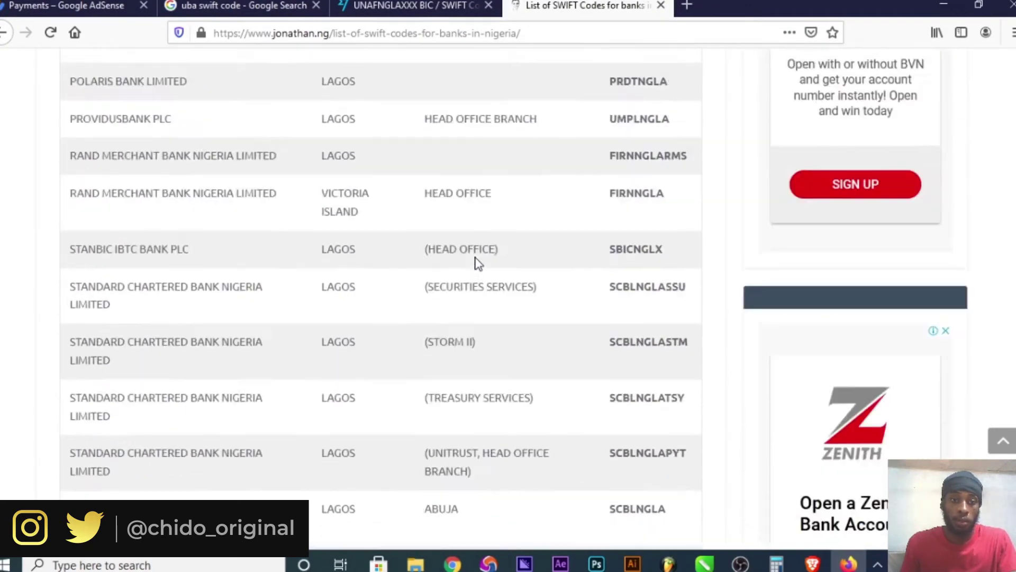
pyautogui.scroll(20, 475, 262)
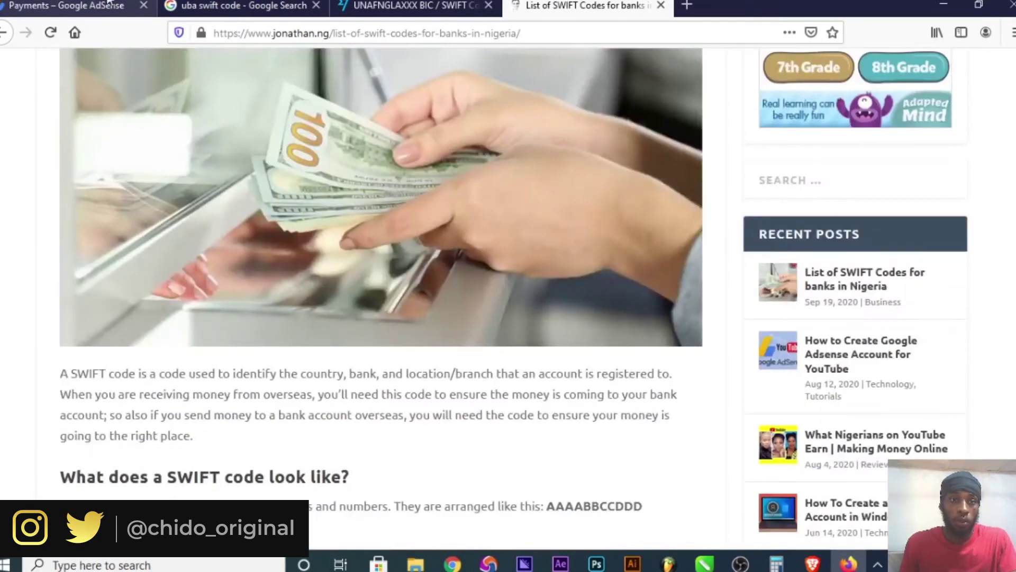
pyautogui.click(238, 5)
# Copy UNAFNGLA204 from the search results into the AdSense SWIFT BIC field.
pyautogui.moveTo(485, 225); pyautogui.dragTo(374, 224)
pyautogui.hotkey('ctrl', 'c')
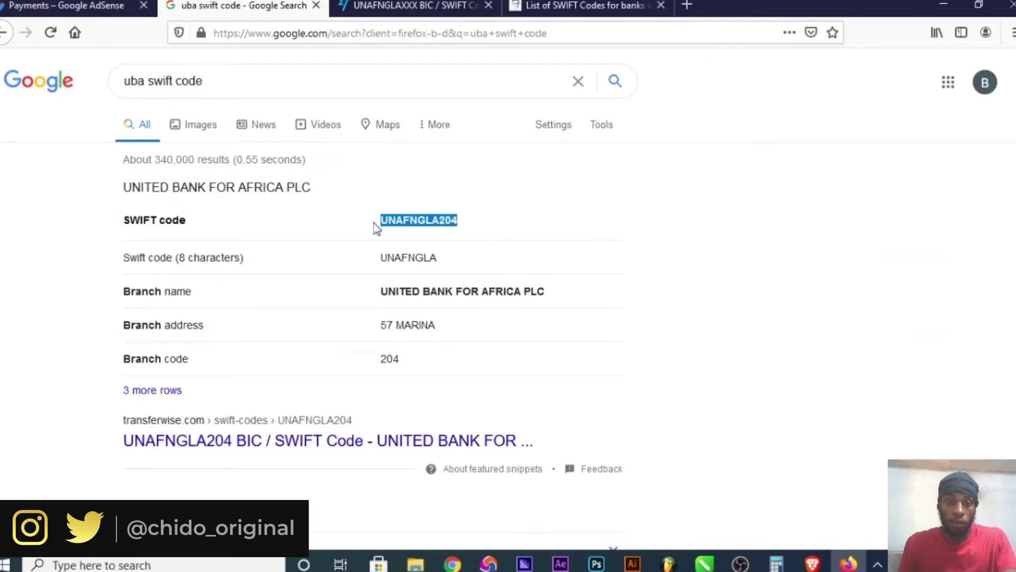
pyautogui.click(69, 6)
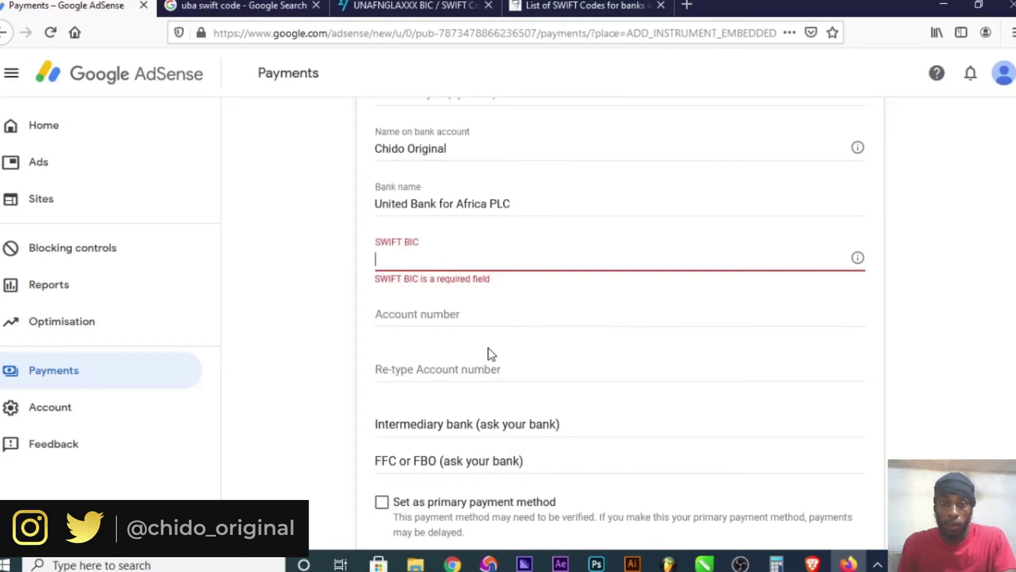
pyautogui.click(446, 274)
pyautogui.hotkey('ctrl', 'v')
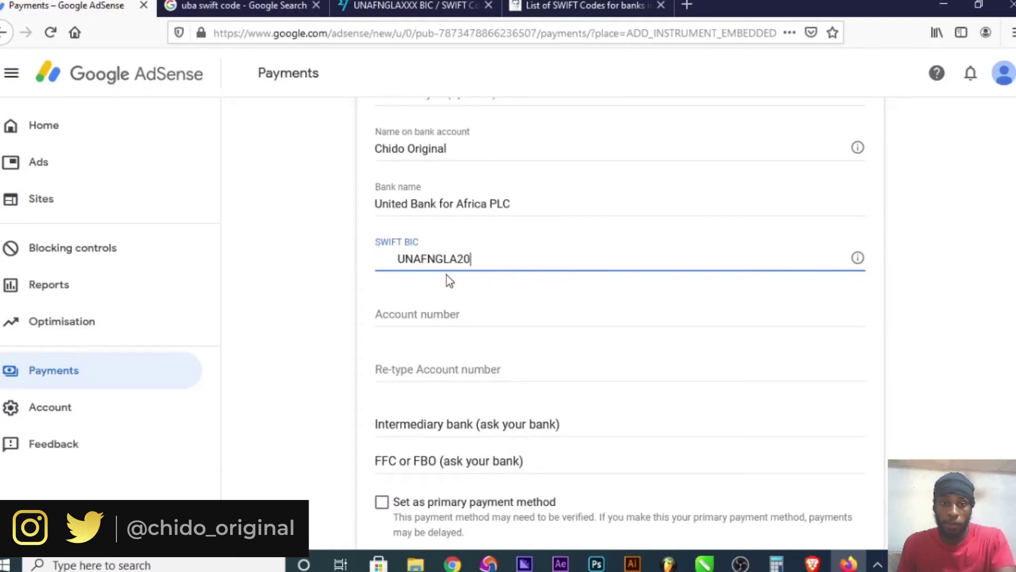
pyautogui.click(398, 261)
pyautogui.press('BackSpace')
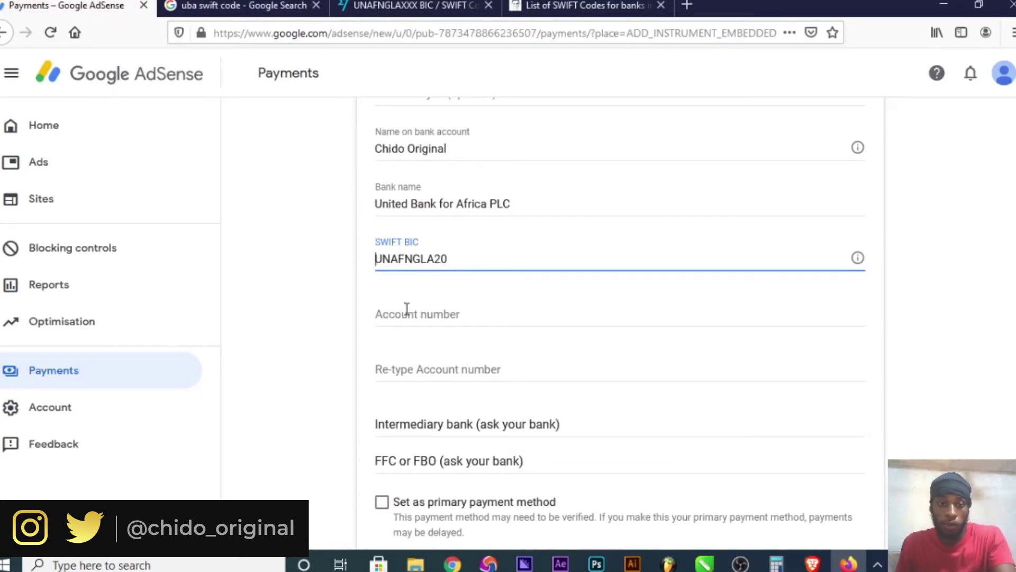
# Enter the bank account number and paste it into Re-type Account number.
pyautogui.click(408, 311)
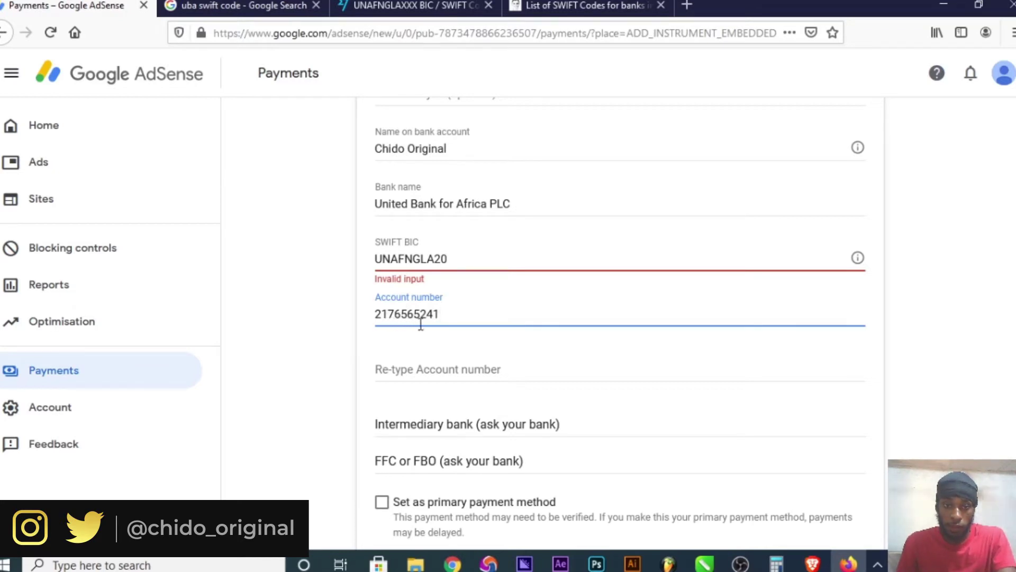
pyautogui.moveTo(457, 313); pyautogui.dragTo(363, 320)
pyautogui.hotkey('ctrl', 'c')
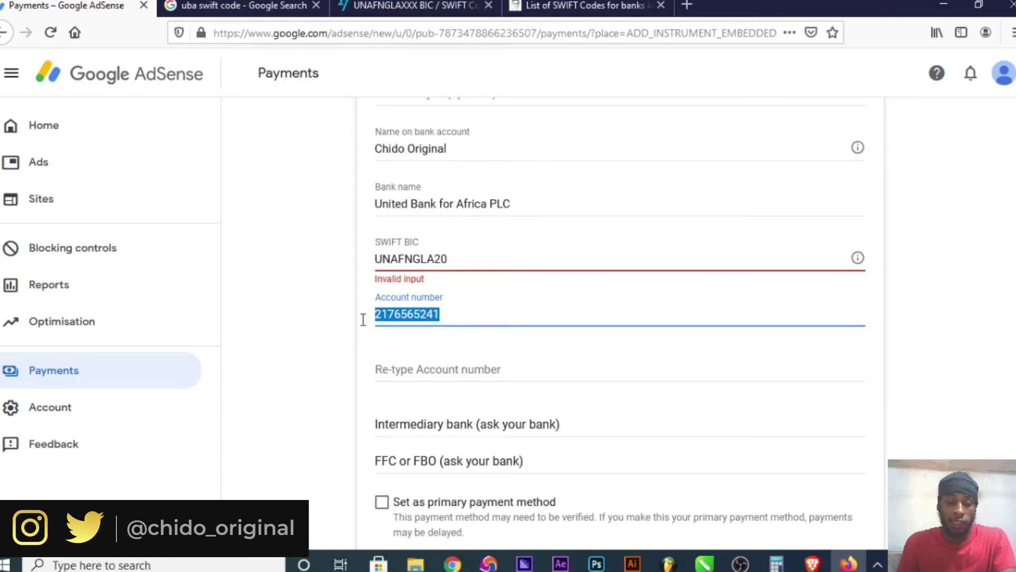
pyautogui.click(408, 373)
pyautogui.hotkey('ctrl', 'v')
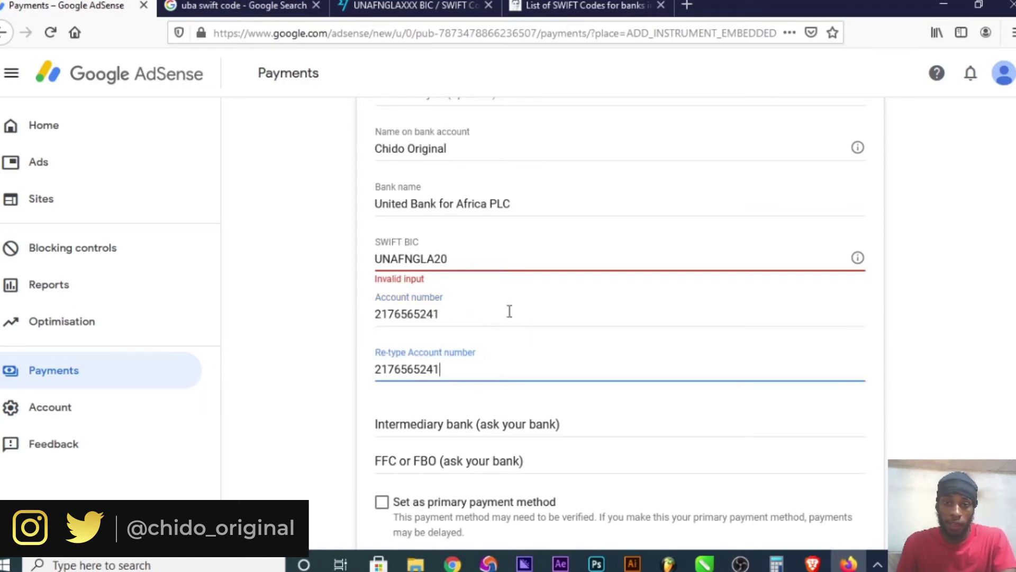
# Trim the SWIFT BIC to UNAFNGLA so it validates.
pyautogui.moveTo(460, 259); pyautogui.dragTo(429, 270)
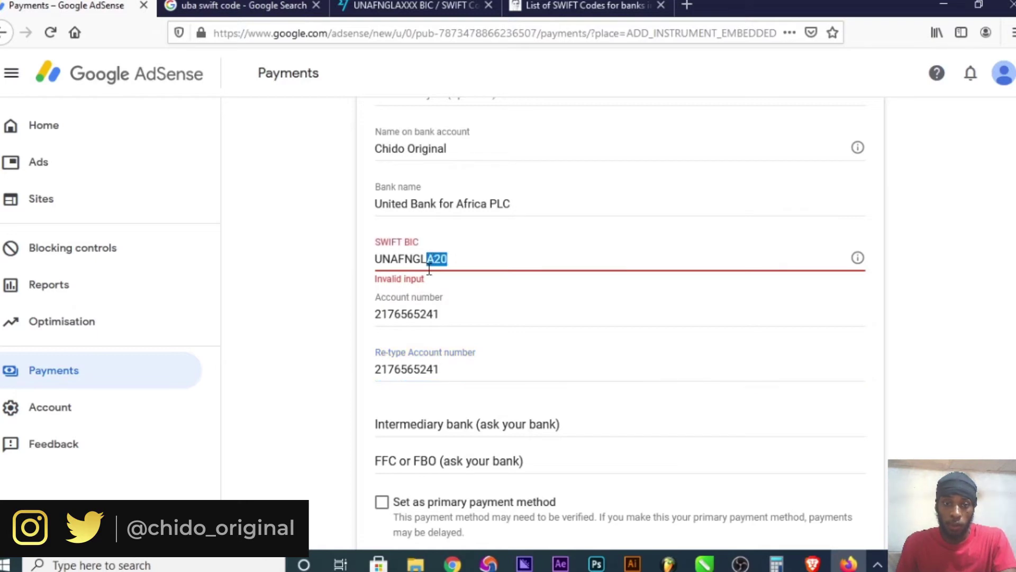
pyautogui.click(443, 268)
pyautogui.press('BackSpace')
pyautogui.press('BackSpace')
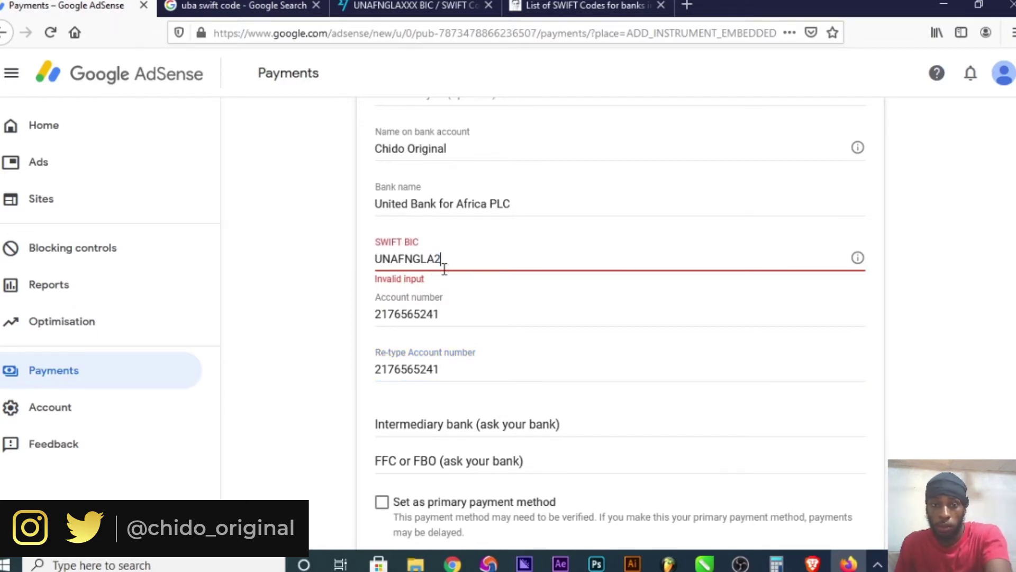
pyautogui.click(517, 317)
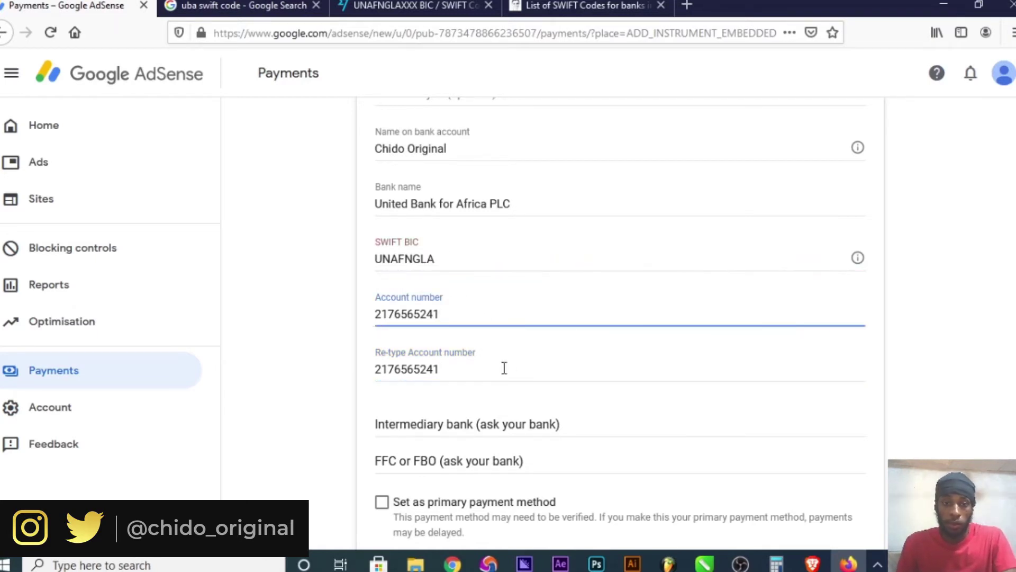
pyautogui.scroll(-2, 501, 373)
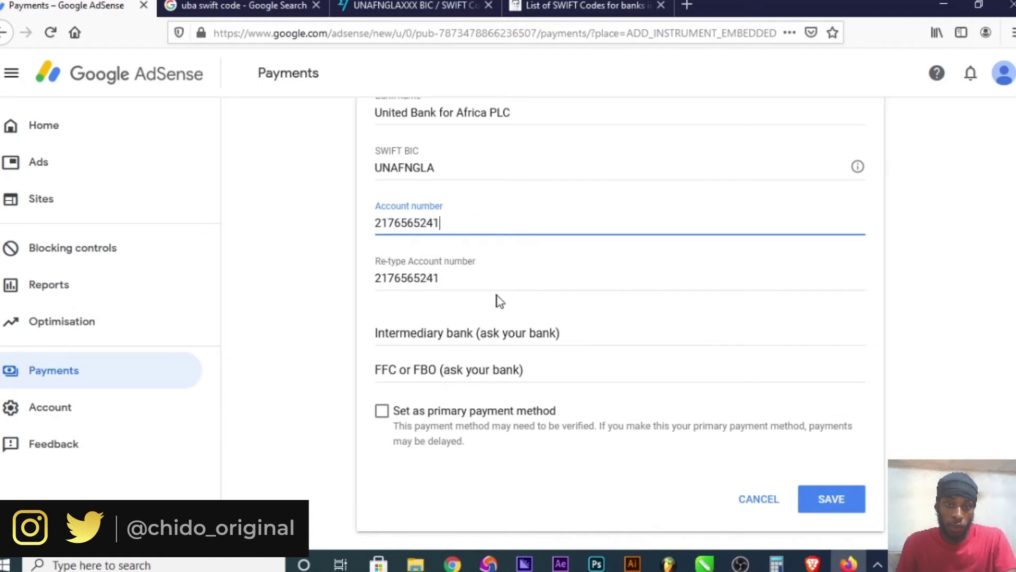
# Tick 'Set as primary payment method' for the new account, then return to the Payments overview.
pyautogui.click(519, 286)
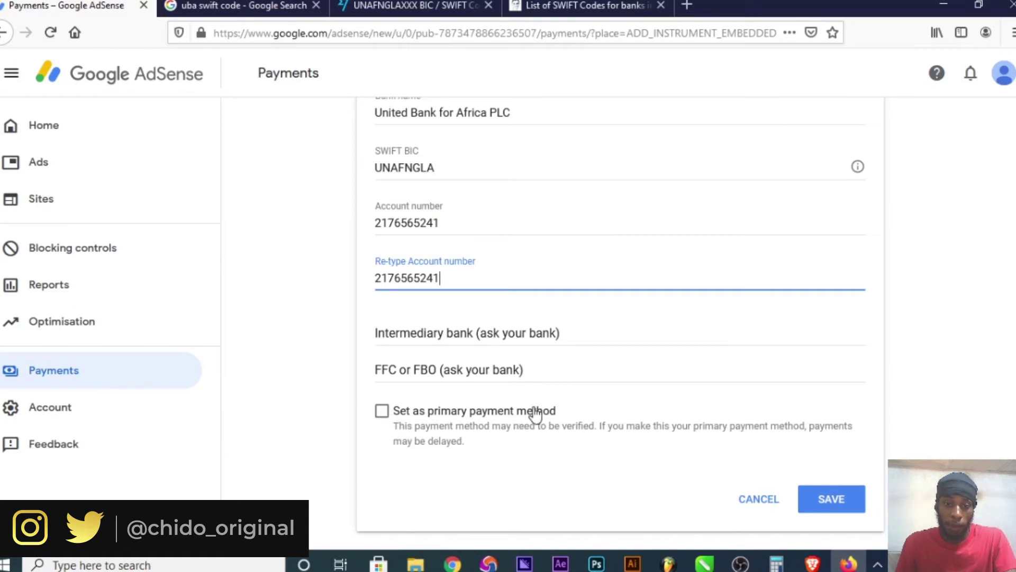
pyautogui.click(383, 413)
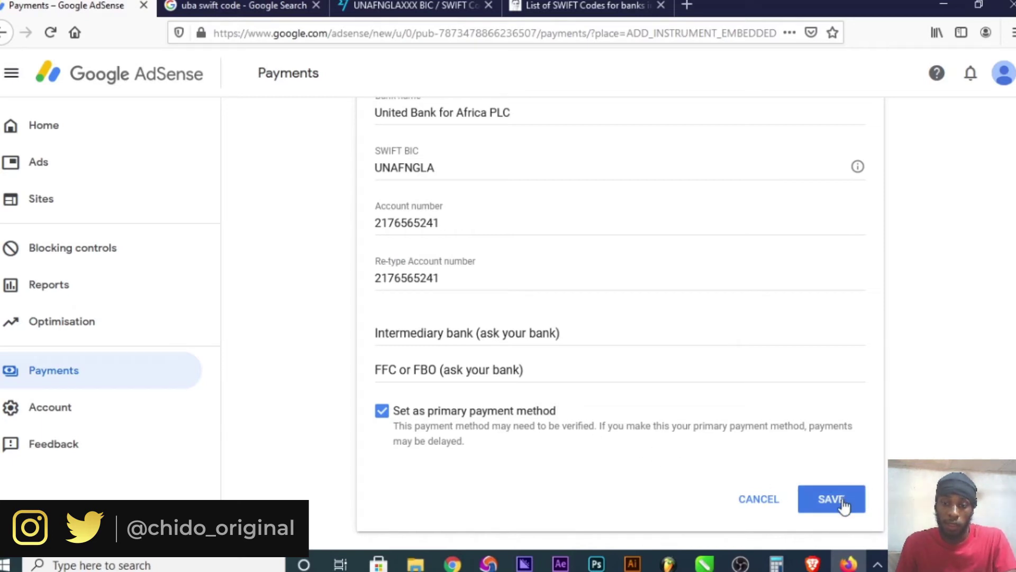
pyautogui.scroll(3, 843, 506)
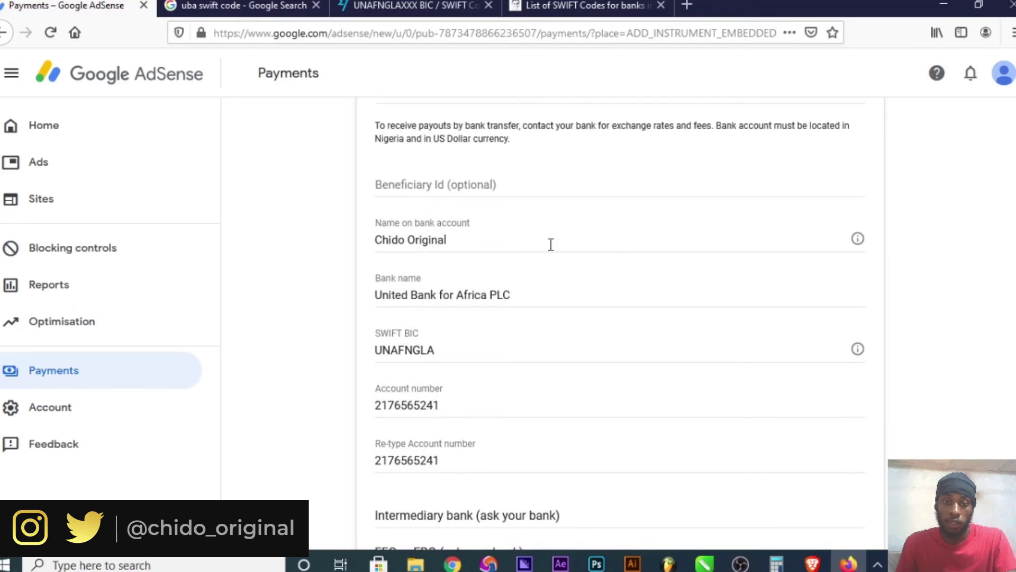
pyautogui.scroll(4, 551, 244)
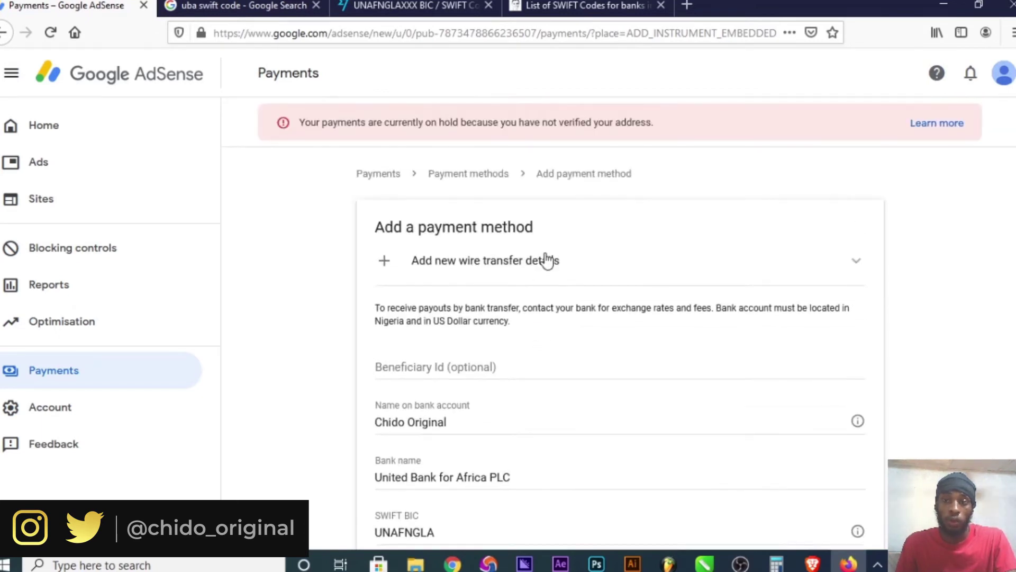
pyautogui.click(91, 368)
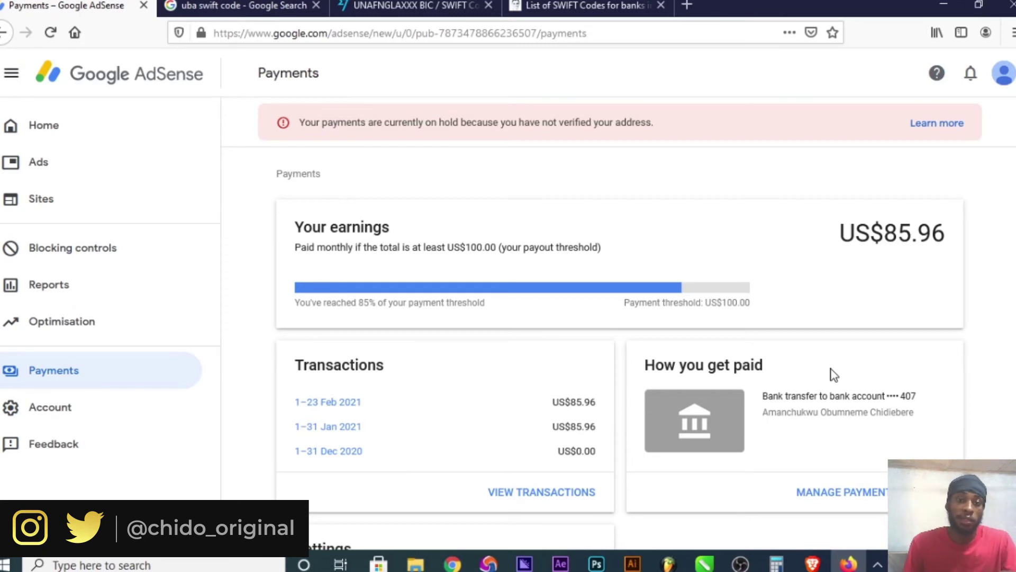
pyautogui.scroll(-3, 498, 296)
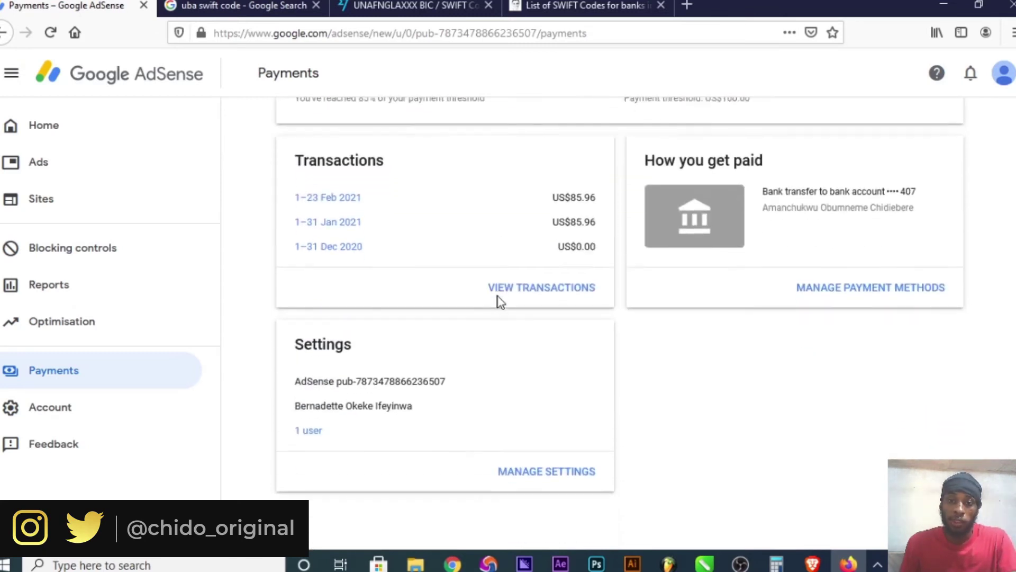
pyautogui.scroll(3, 497, 299)
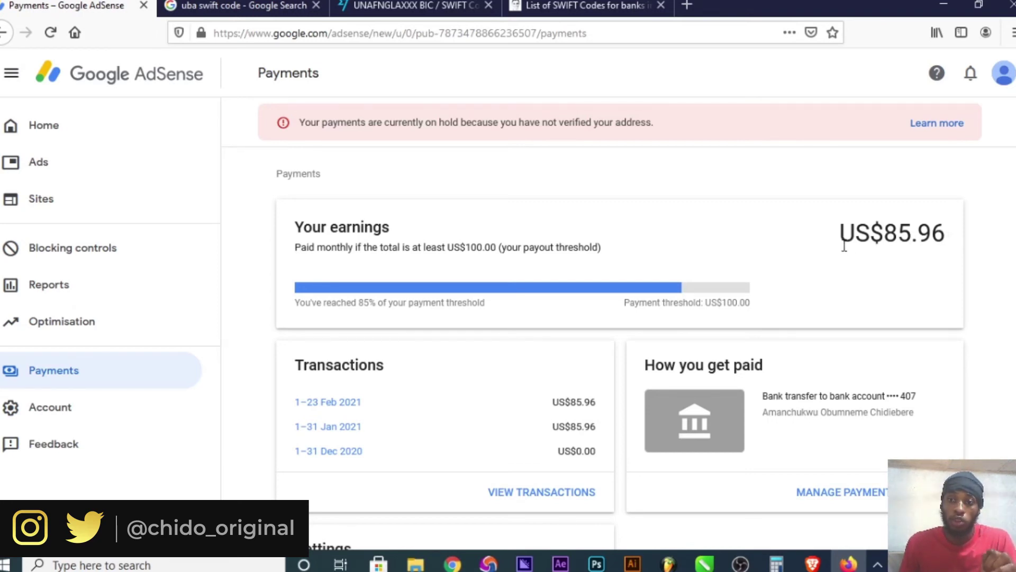
pyautogui.scroll(-2, 828, 325)
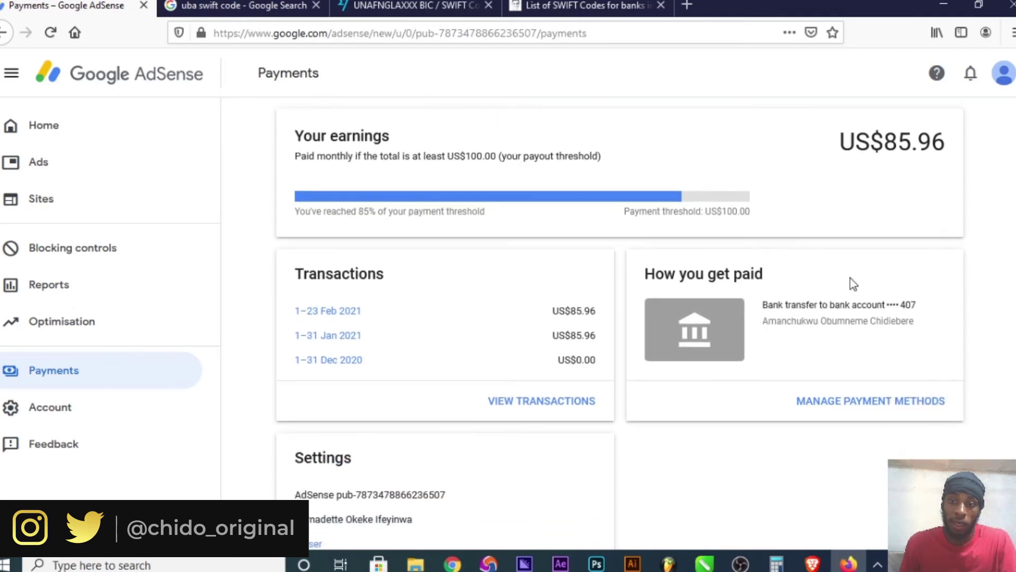
pyautogui.scroll(-2, 788, 351)
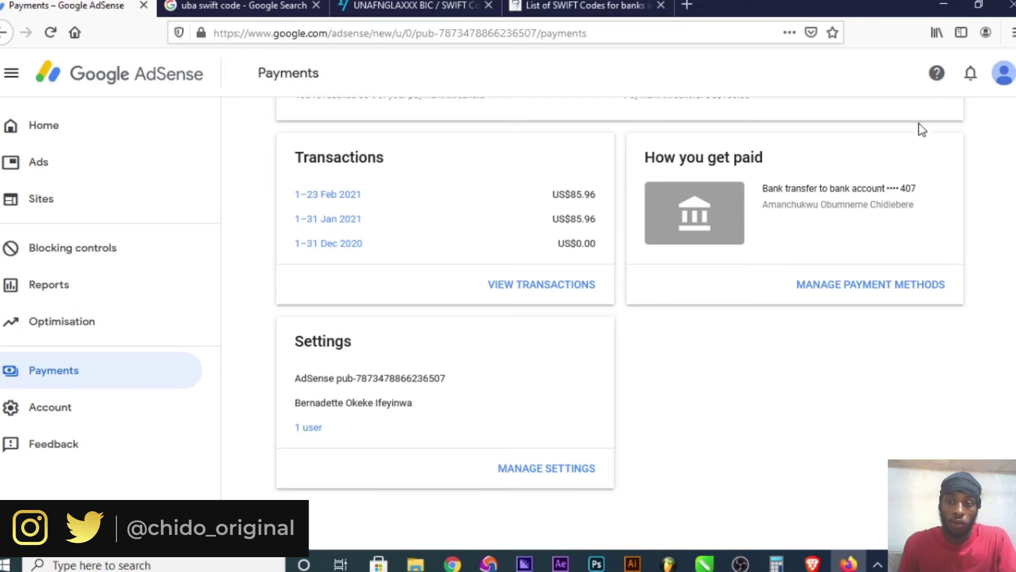
# Highlight the US$85.96 earnings, 85% of the US$100.00 payout threshold.
pyautogui.scroll(4, 891, 193)
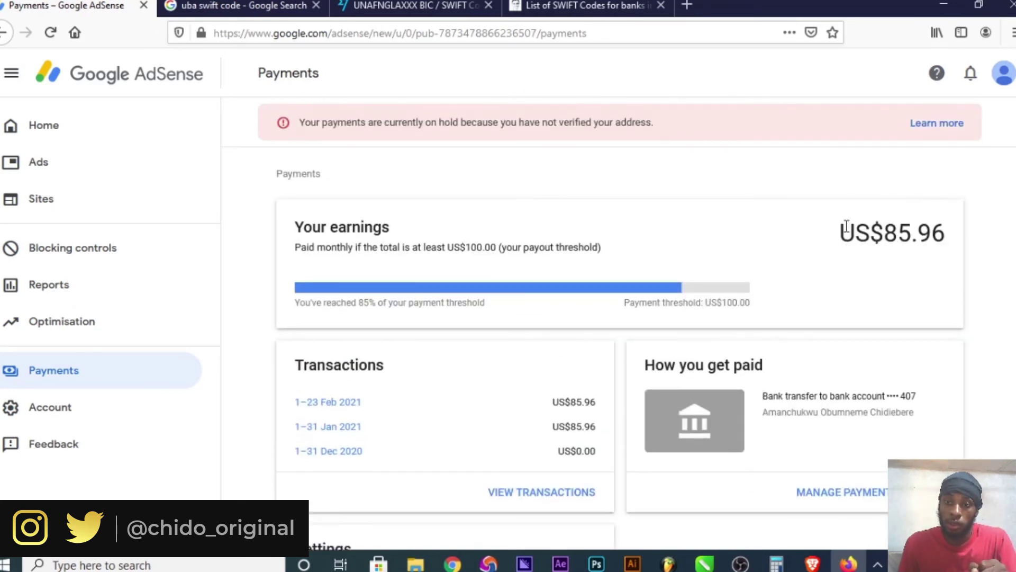
pyautogui.moveTo(841, 233); pyautogui.dragTo(967, 229)
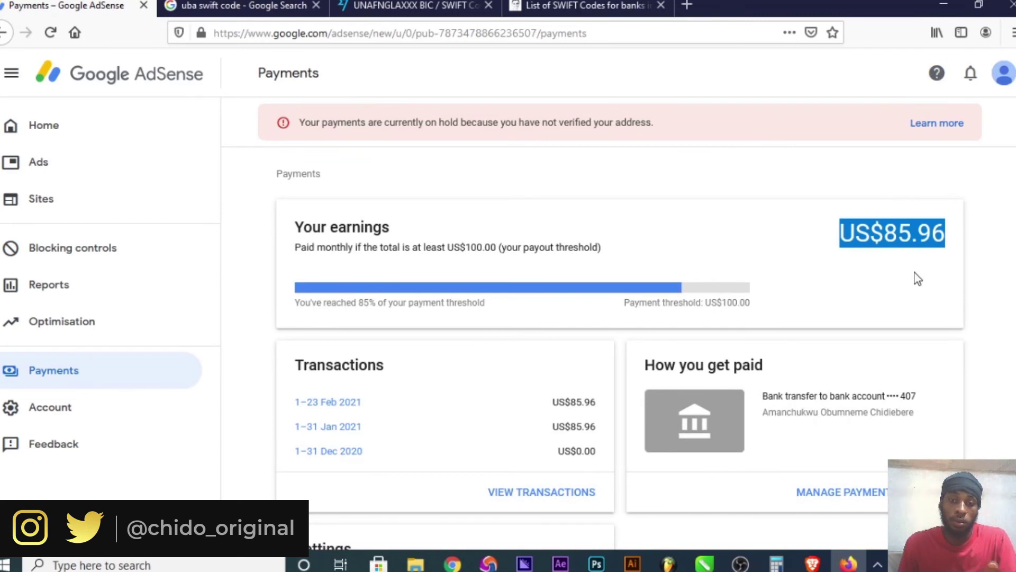
pyautogui.scroll(-3, 916, 274)
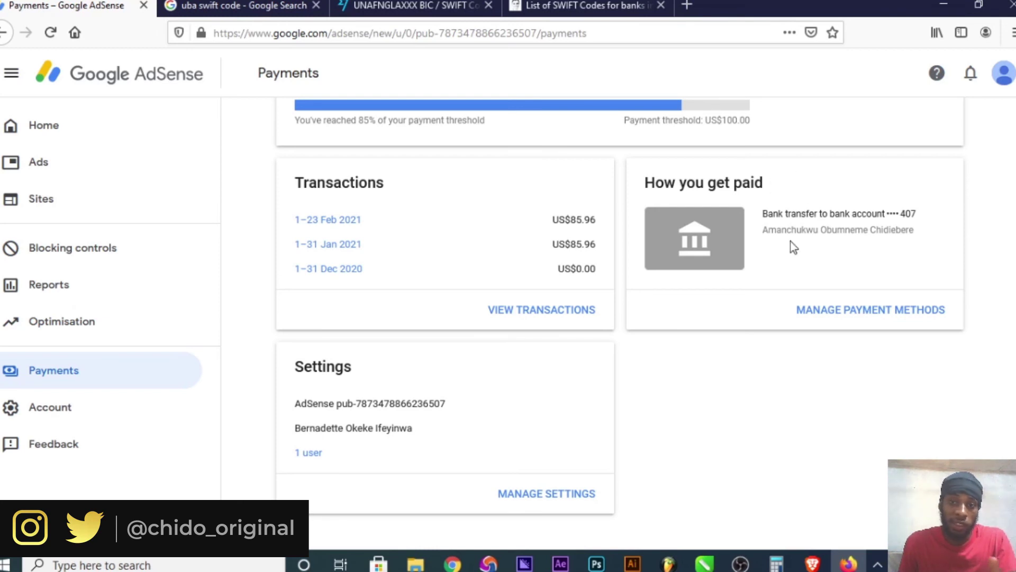
pyautogui.scroll(-1, 800, 274)
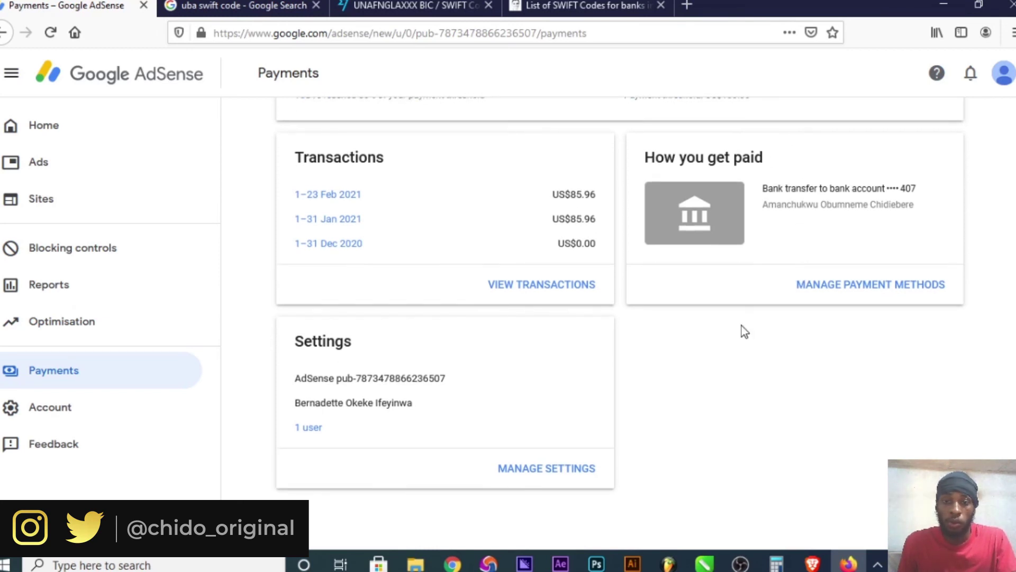
pyautogui.scroll(3, 742, 328)
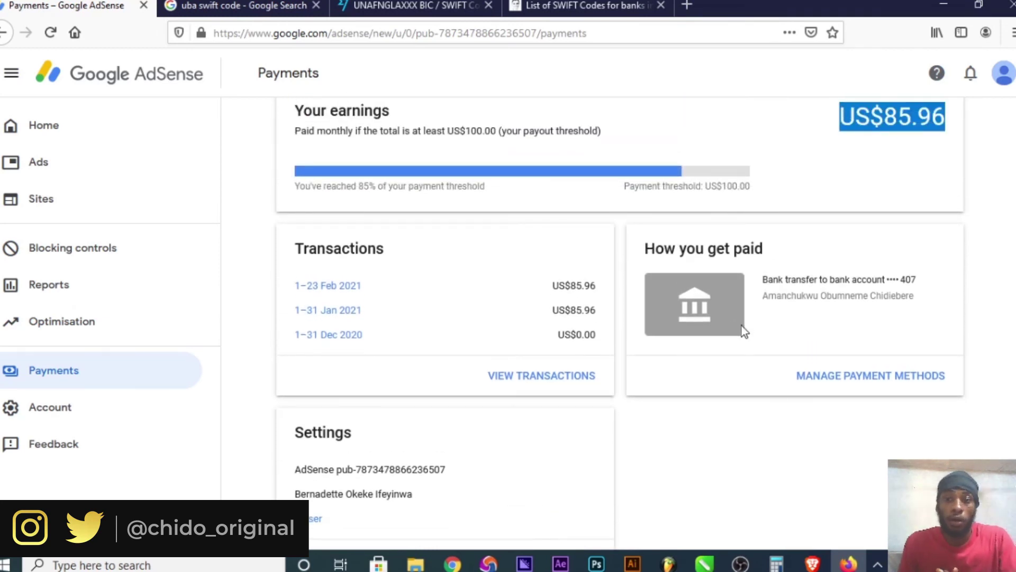